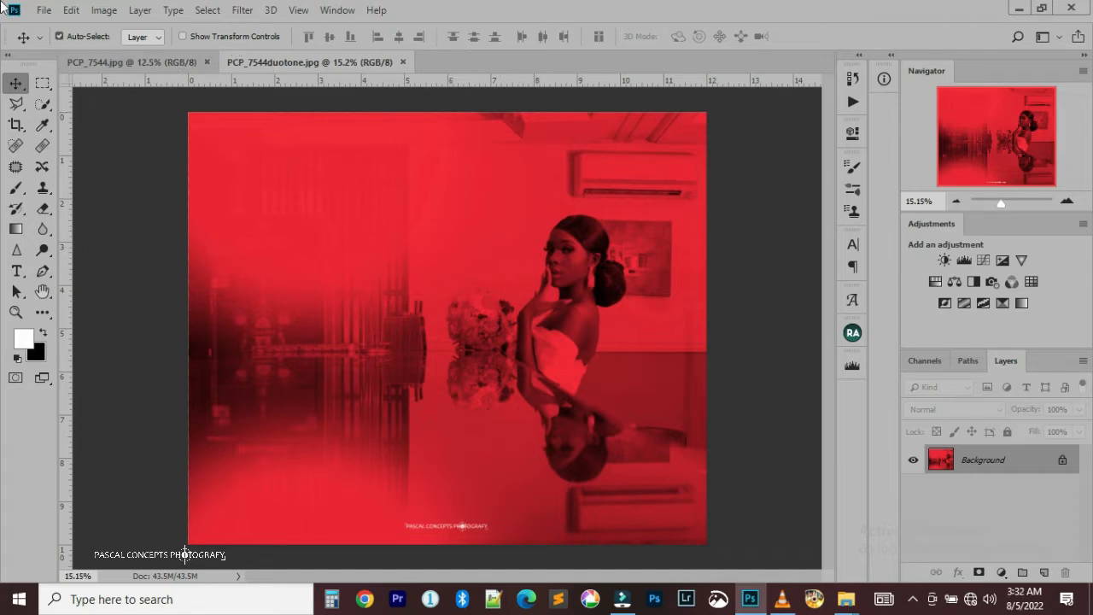
# Step: Compare the original photo PCP_7544.jpg with the finished red version PCP_7544duotone.jpg, ending on the original
pyautogui.click(154, 64)
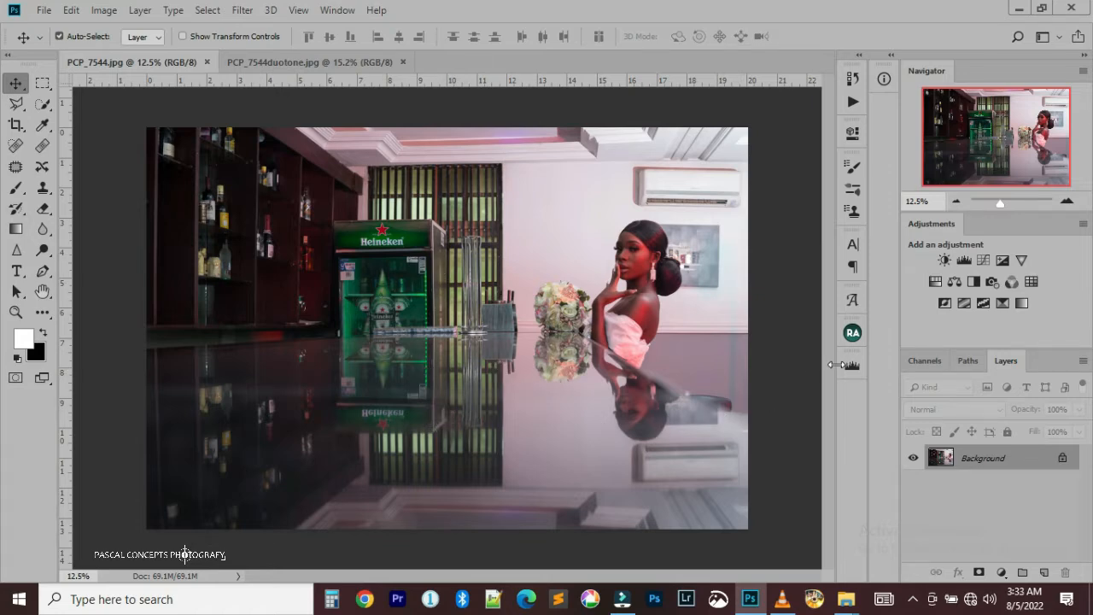
pyautogui.click(307, 63)
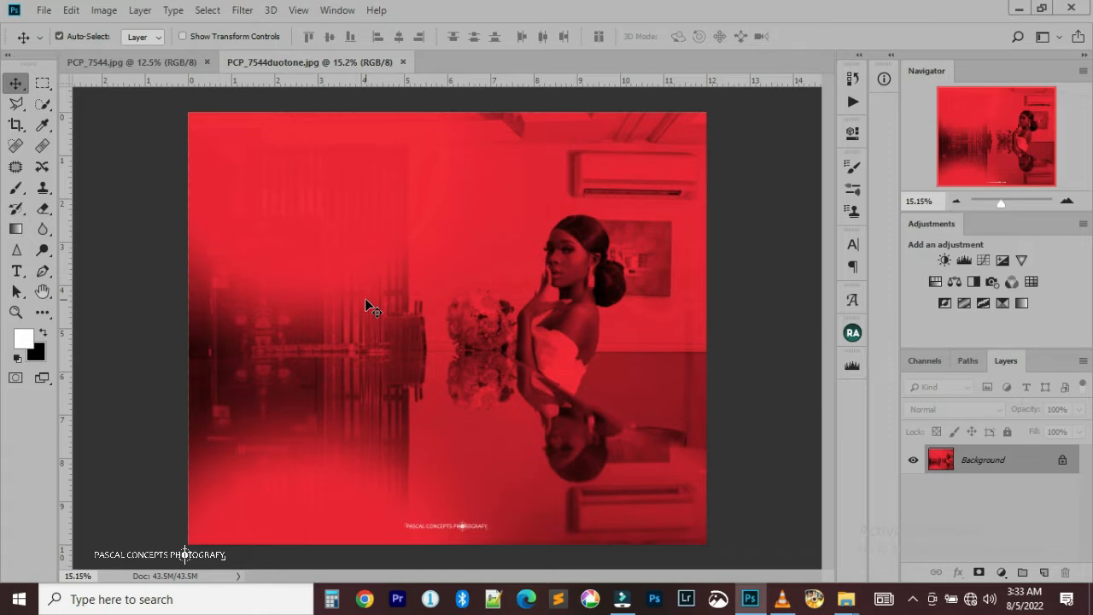
pyautogui.click(171, 61)
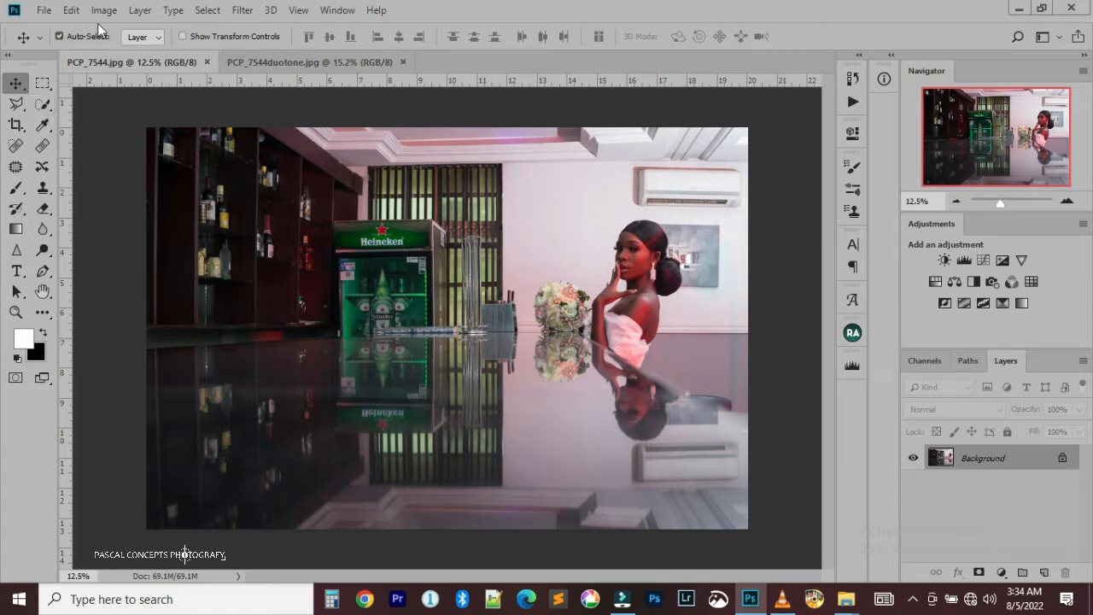
# Step: Start a crop of the photo with the 4 : 5 (8 : 10) ratio swapped to landscape 5 by 4
pyautogui.click(16, 123)
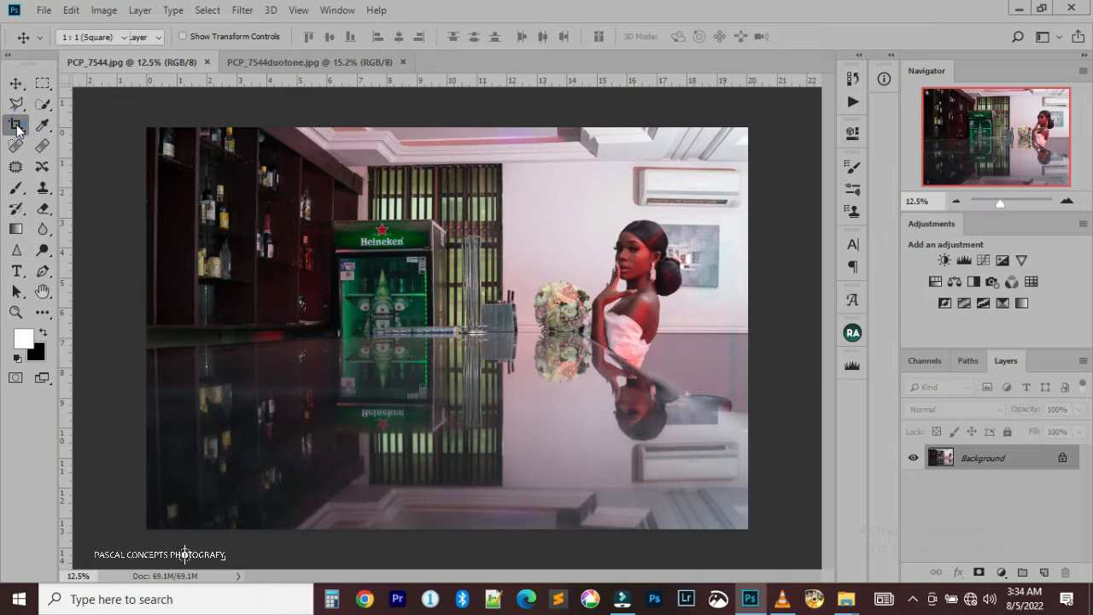
pyautogui.click(107, 37)
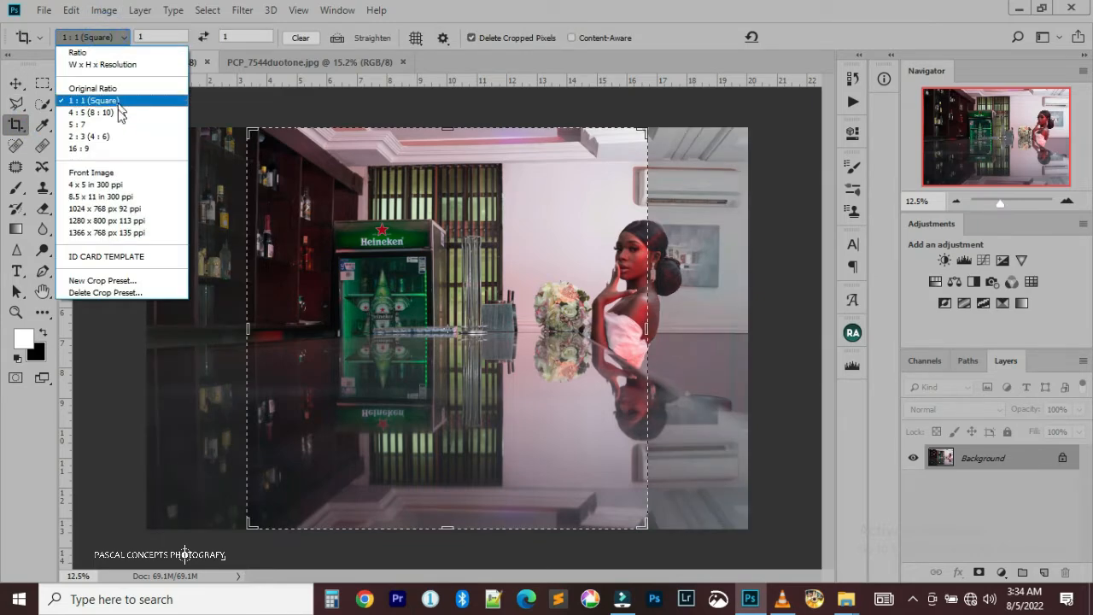
pyautogui.click(118, 117)
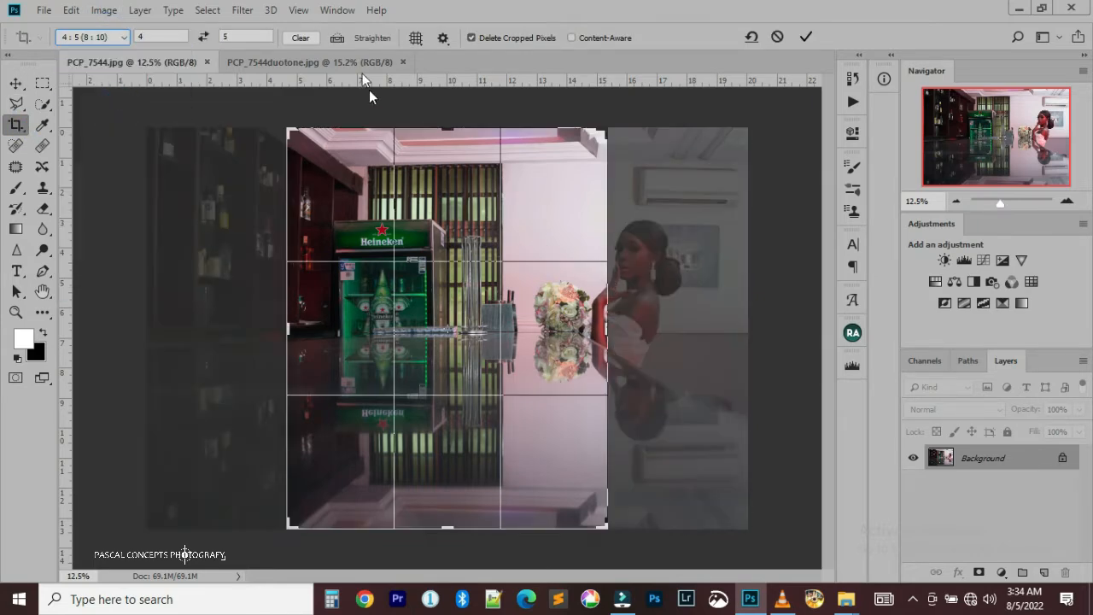
pyautogui.click(204, 35)
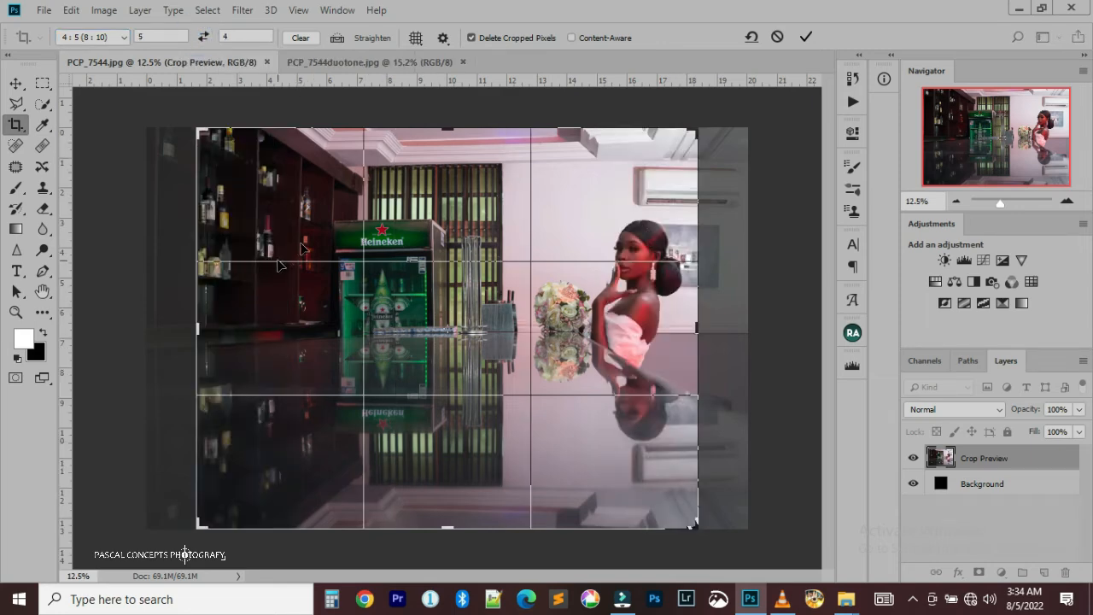
pyautogui.moveTo(200, 526); pyautogui.dragTo(268, 483)
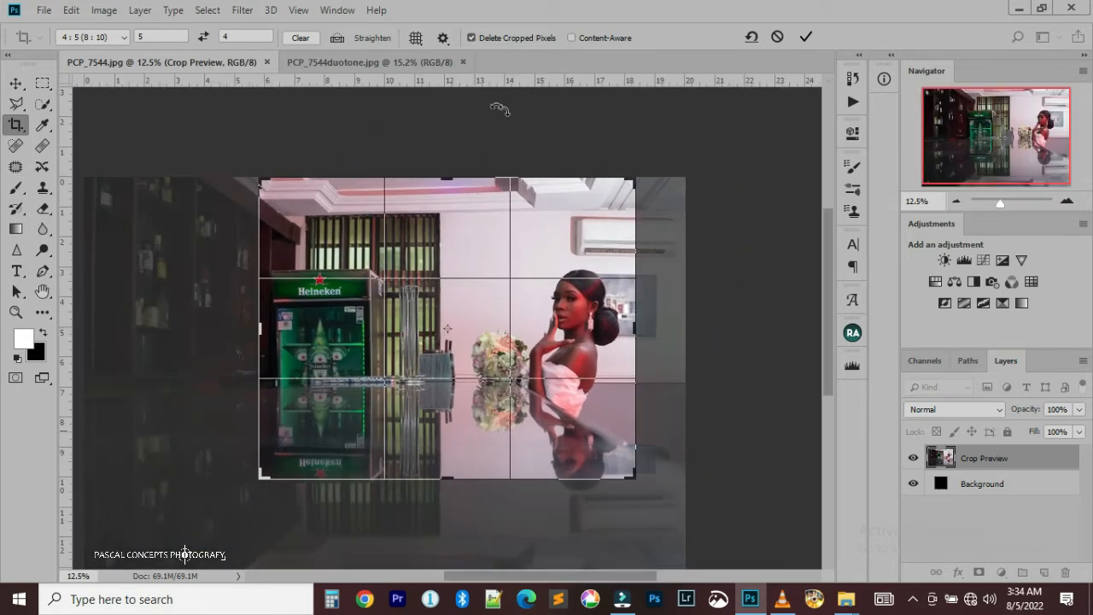
pyautogui.click(416, 61)
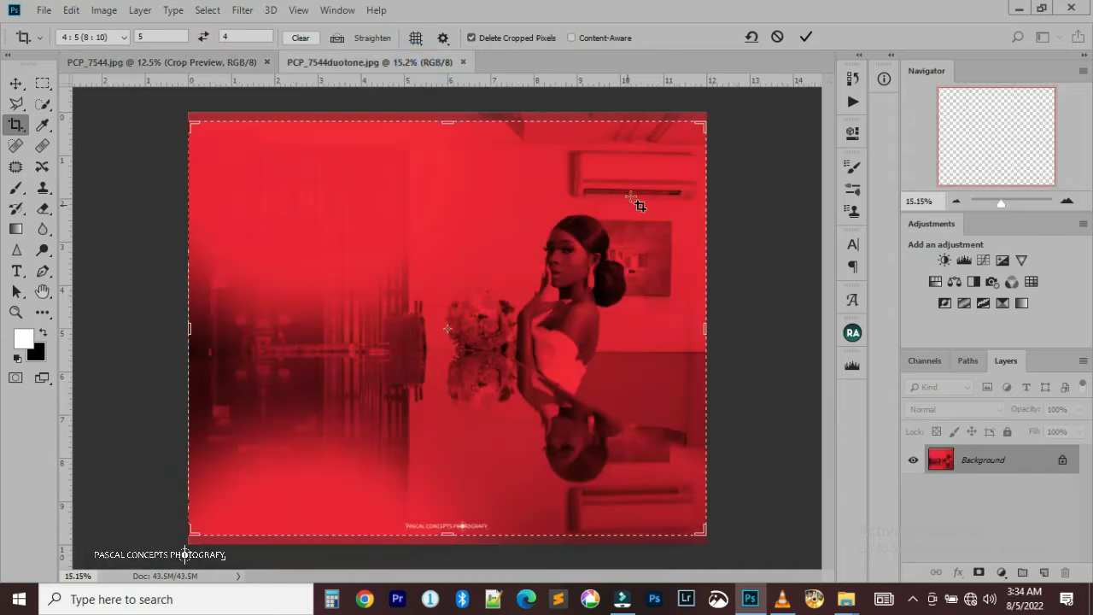
pyautogui.click(178, 59)
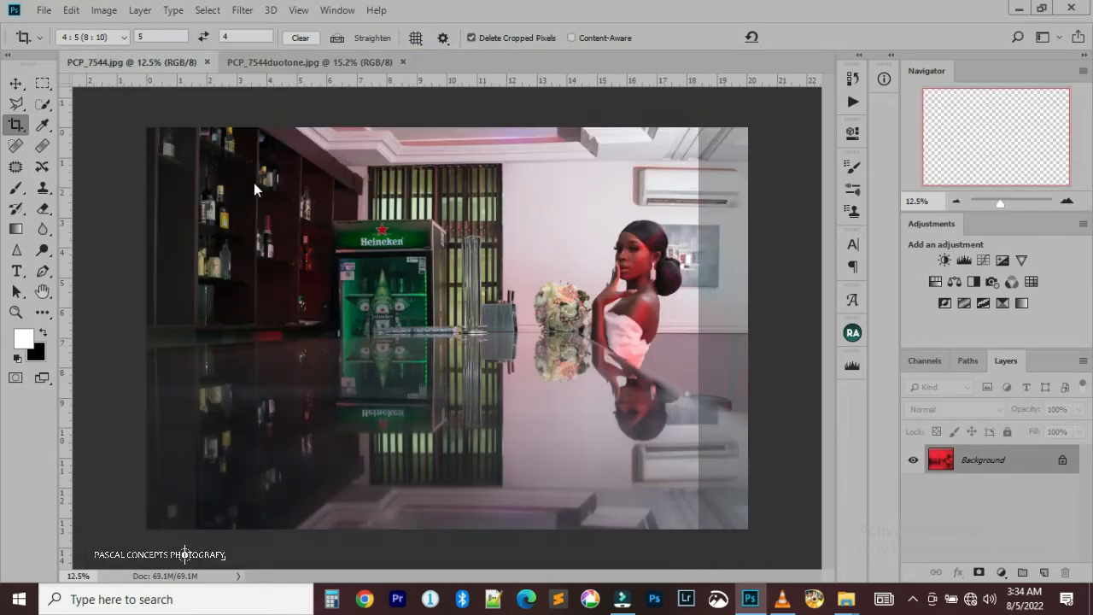
# Step: Crop the photo tighter around the fridge, flowers and woman, cutting off the dark shelves and much of the lower reflection
pyautogui.moveTo(196, 525); pyautogui.dragTo(254, 479)
pyautogui.moveTo(635, 170); pyautogui.dragTo(636, 177)
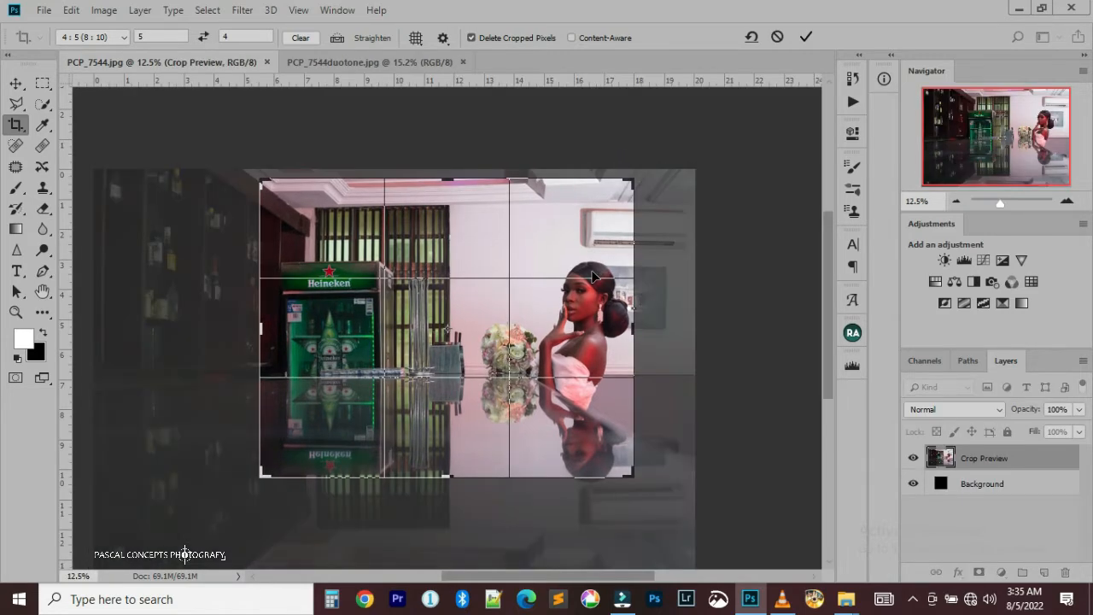
pyautogui.moveTo(595, 276); pyautogui.dragTo(595, 266)
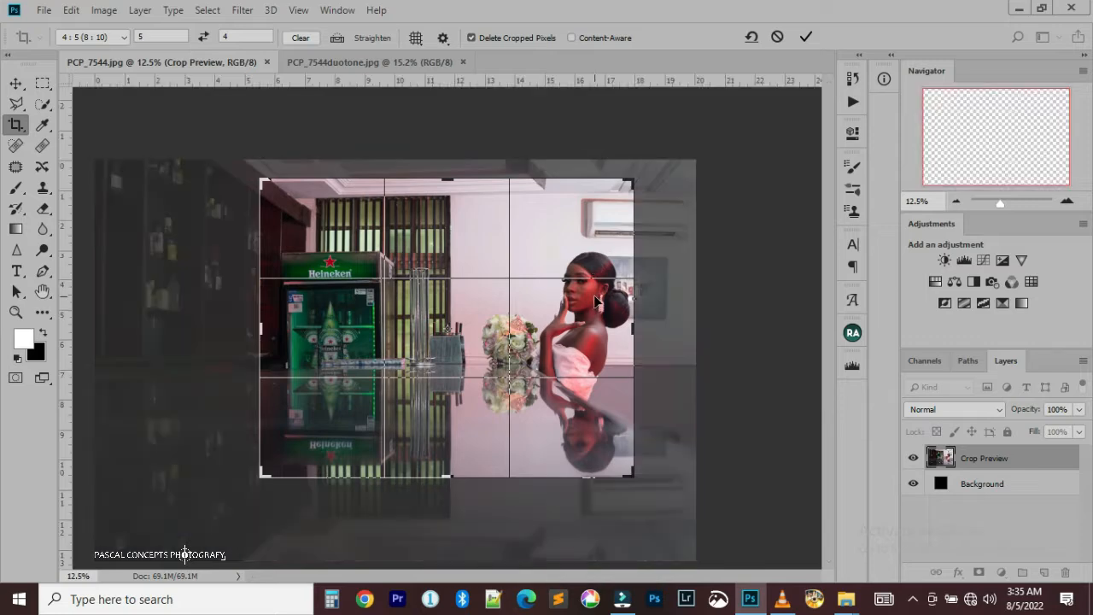
pyautogui.click(806, 38)
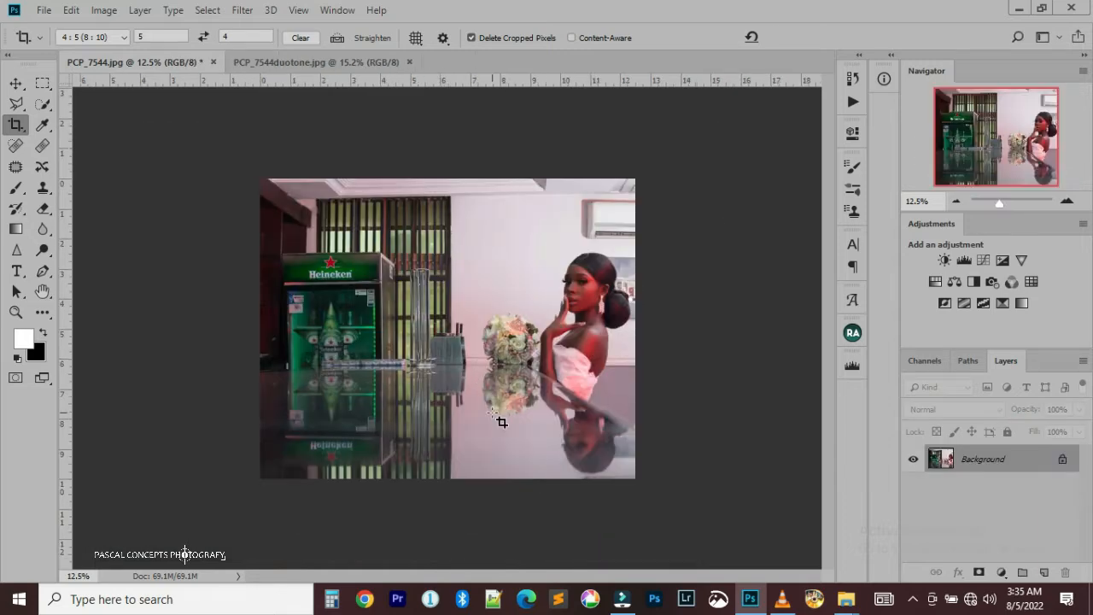
# Step: Paint a large soft red glow with the Brush on a new layer over the photo's upper-left area
pyautogui.press('v')
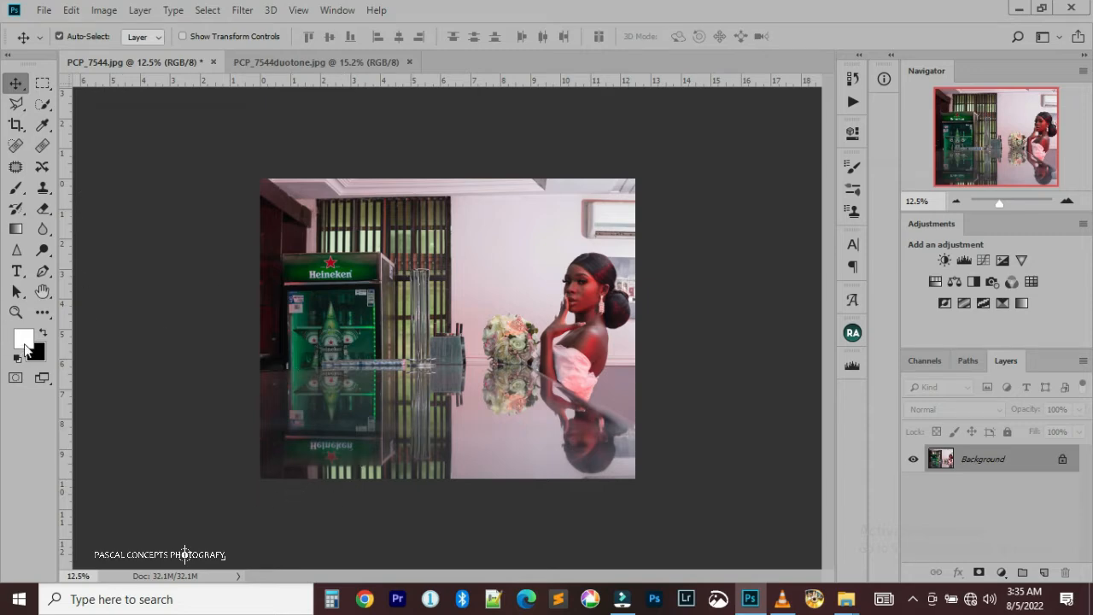
pyautogui.click(17, 189)
pyautogui.click(17, 189)
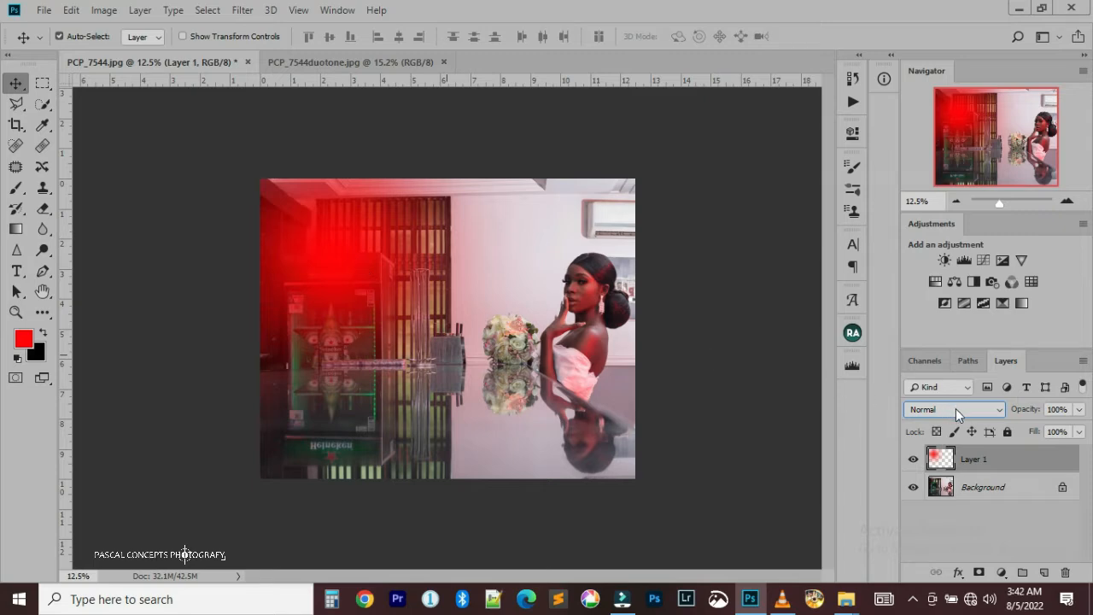
# Step: Scale the red glow layer up to about 127% so it extends past the canvas edges
pyautogui.press('ctrl')
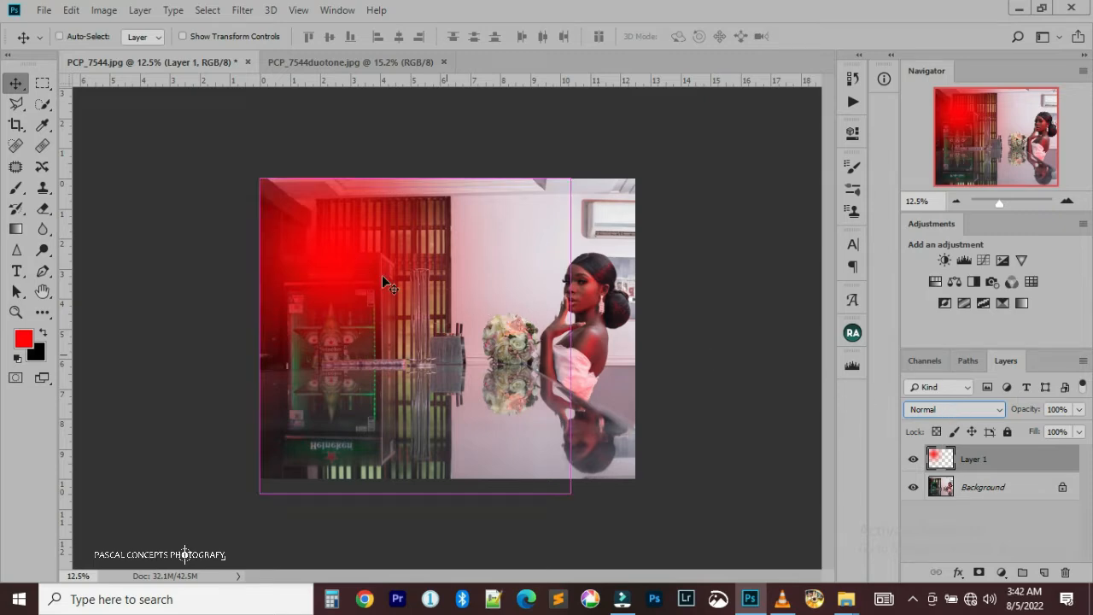
pyautogui.hotkey('ctrl', 't')
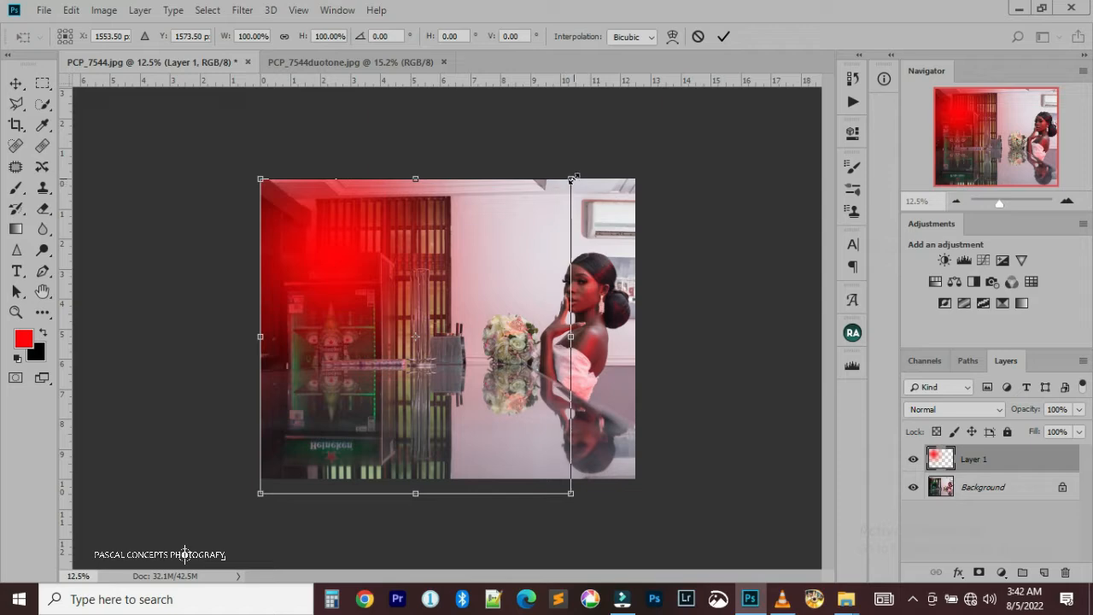
pyautogui.moveTo(571, 179); pyautogui.dragTo(648, 148)
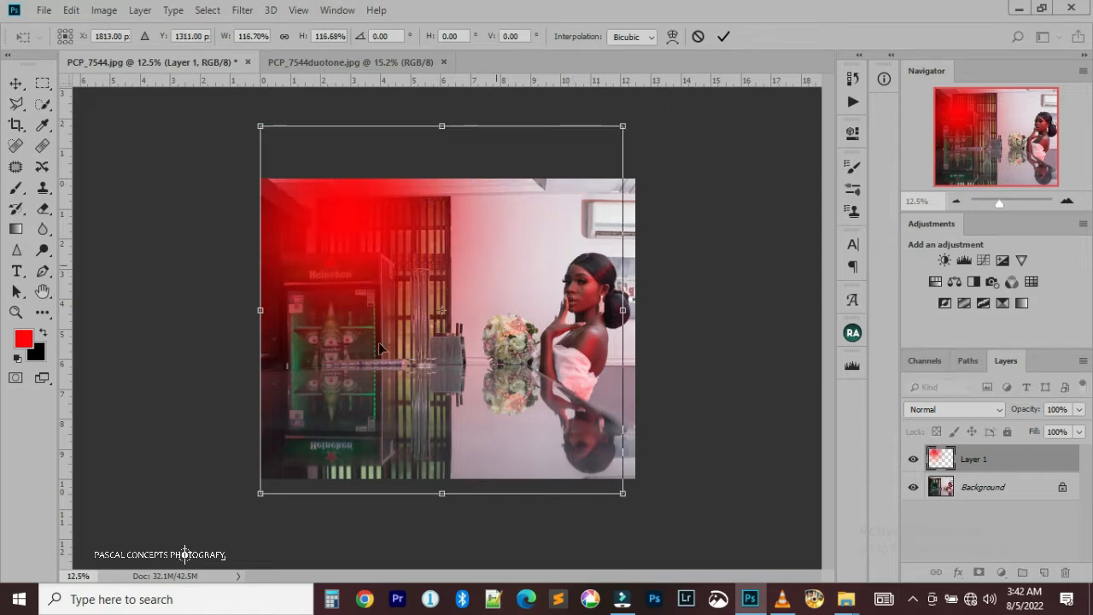
pyautogui.moveTo(261, 493); pyautogui.dragTo(238, 535)
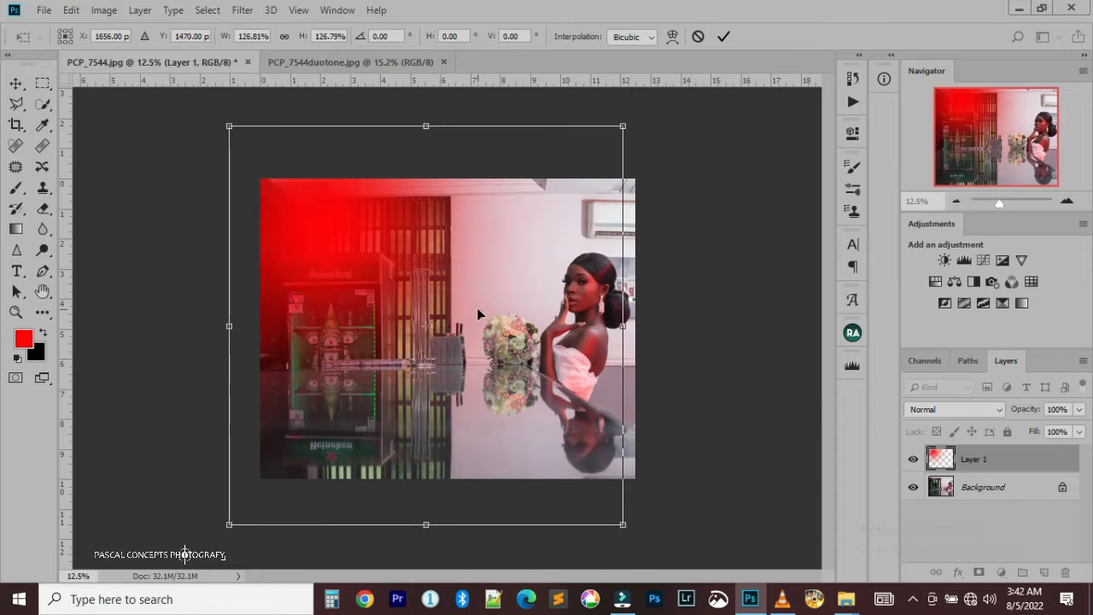
pyautogui.press('Return')
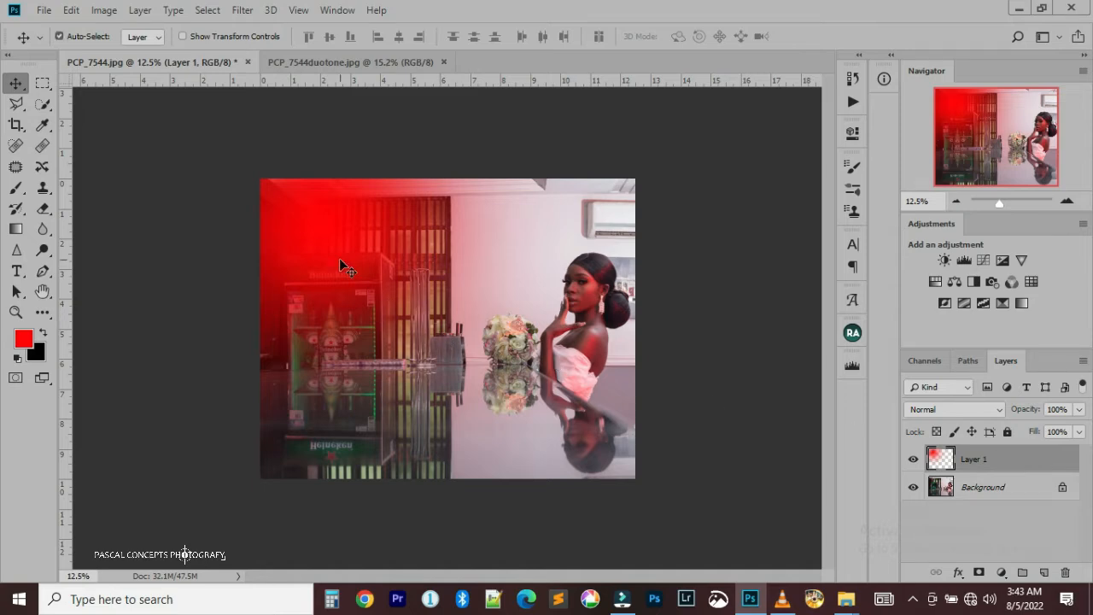
# Step: Duplicate the red glow into the lower-left area of the photo and flip the copy vertically
pyautogui.moveTo(319, 232); pyautogui.dragTo(347, 439)
pyautogui.press('ctrl')
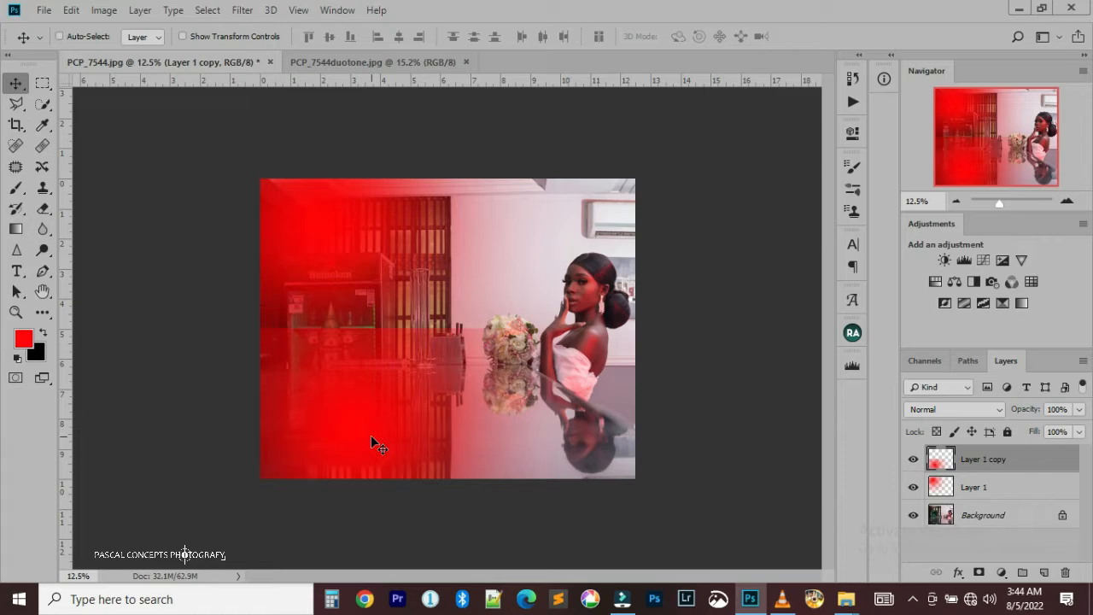
pyautogui.hotkey('ctrl', 't')
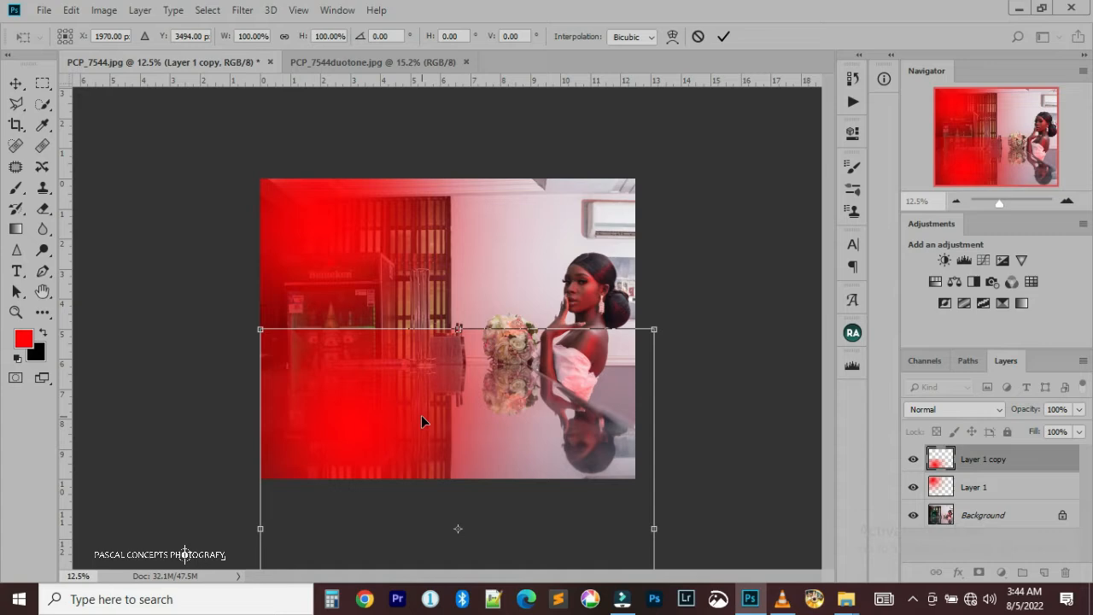
pyautogui.rightClick(421, 417)
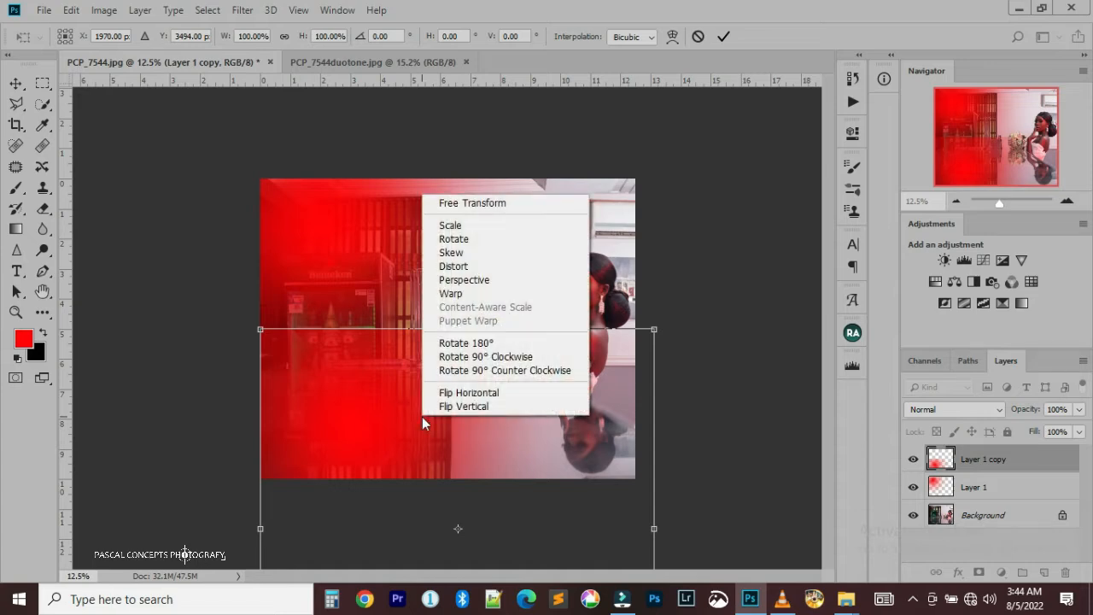
pyautogui.click(465, 407)
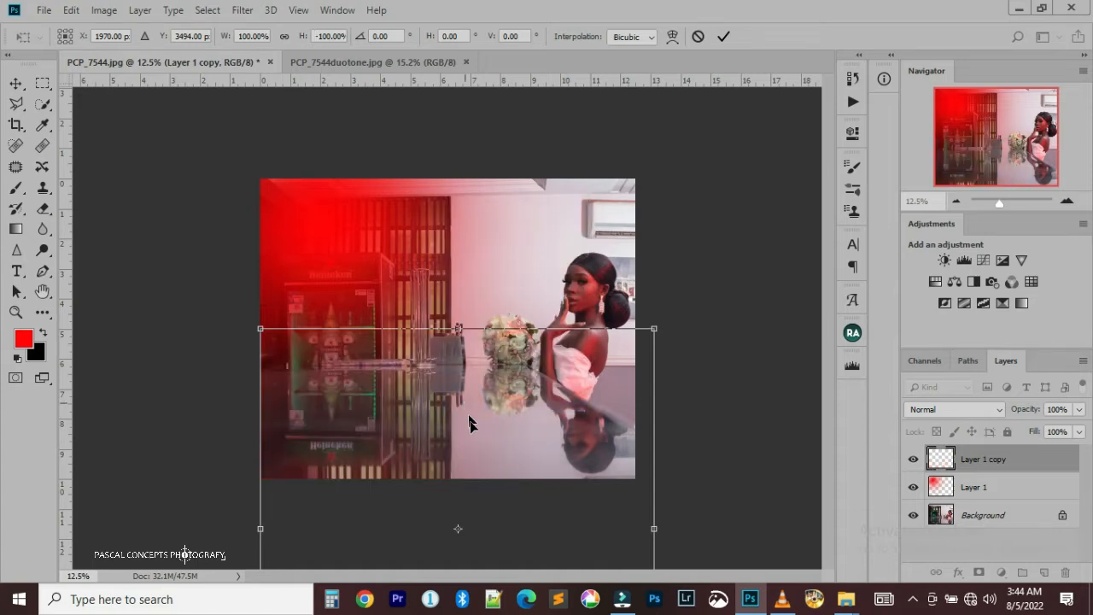
# Step: Position the flipped glow copy over the tabletop reflection at the photo's lower left and apply the transform
pyautogui.moveTo(482, 444); pyautogui.dragTo(476, 322)
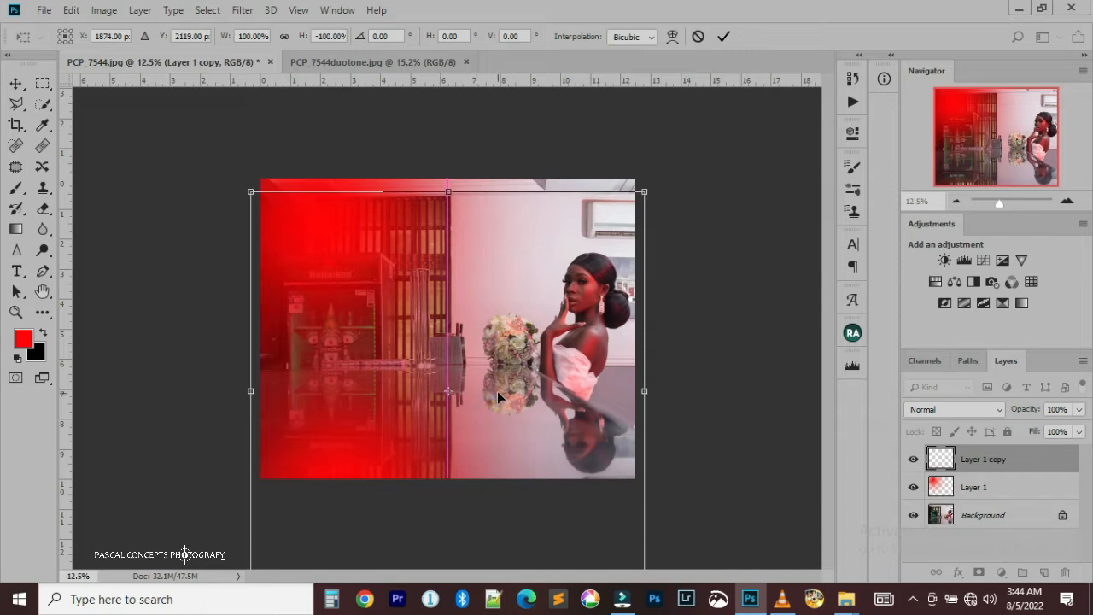
pyautogui.moveTo(498, 388); pyautogui.dragTo(500, 337)
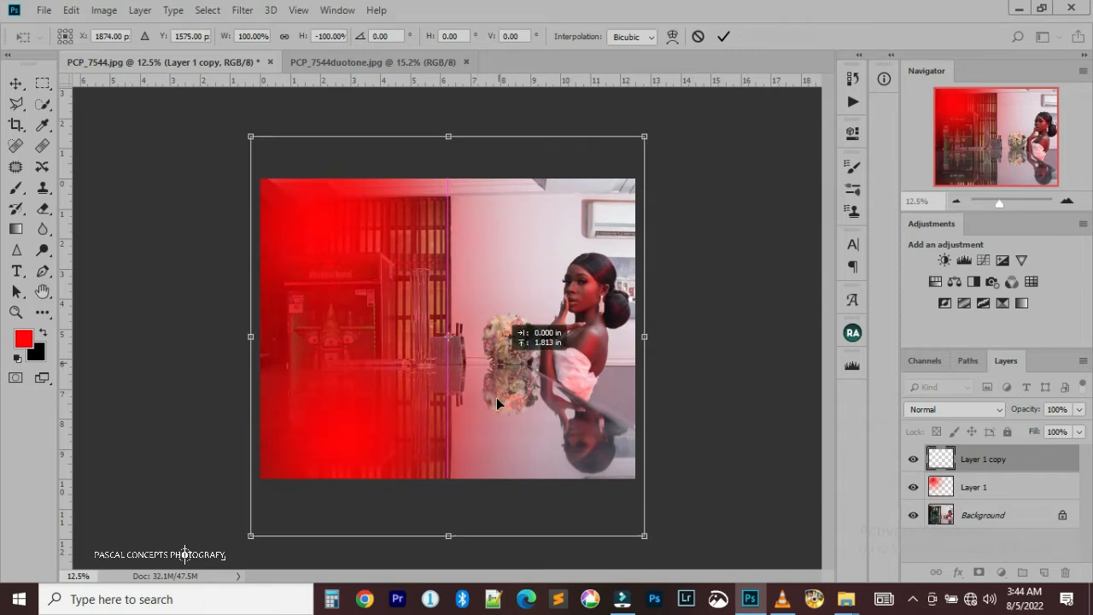
pyautogui.moveTo(496, 397); pyautogui.dragTo(488, 424)
pyautogui.press('Return')
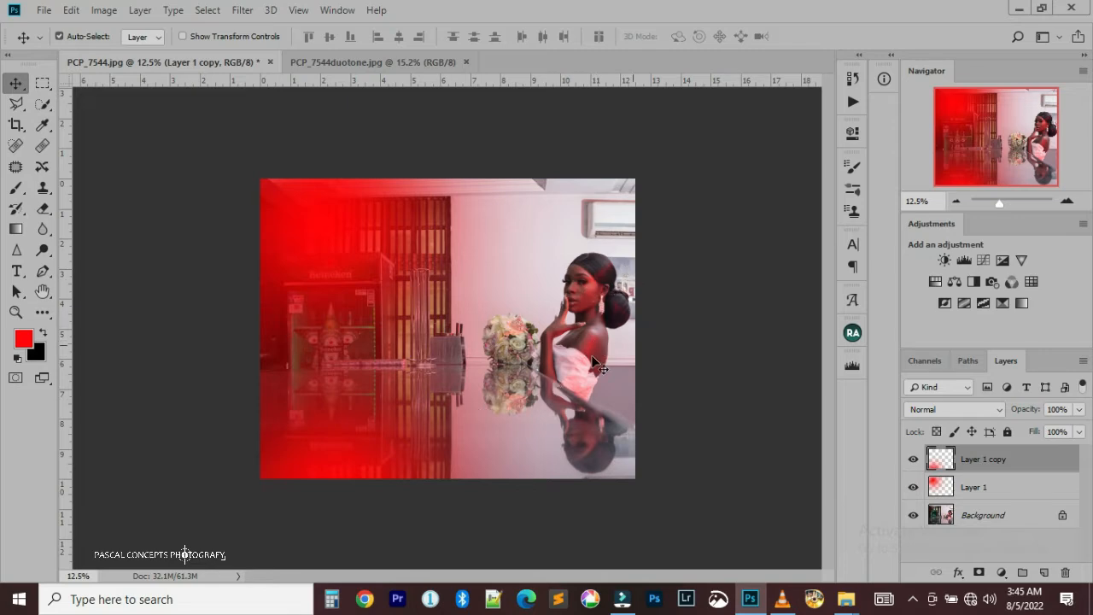
# Step: Select both red glow layers and flatten the image into a single background layer
pyautogui.keyDown('ctrl'); pyautogui.click(1033, 494); pyautogui.keyUp('ctrl')
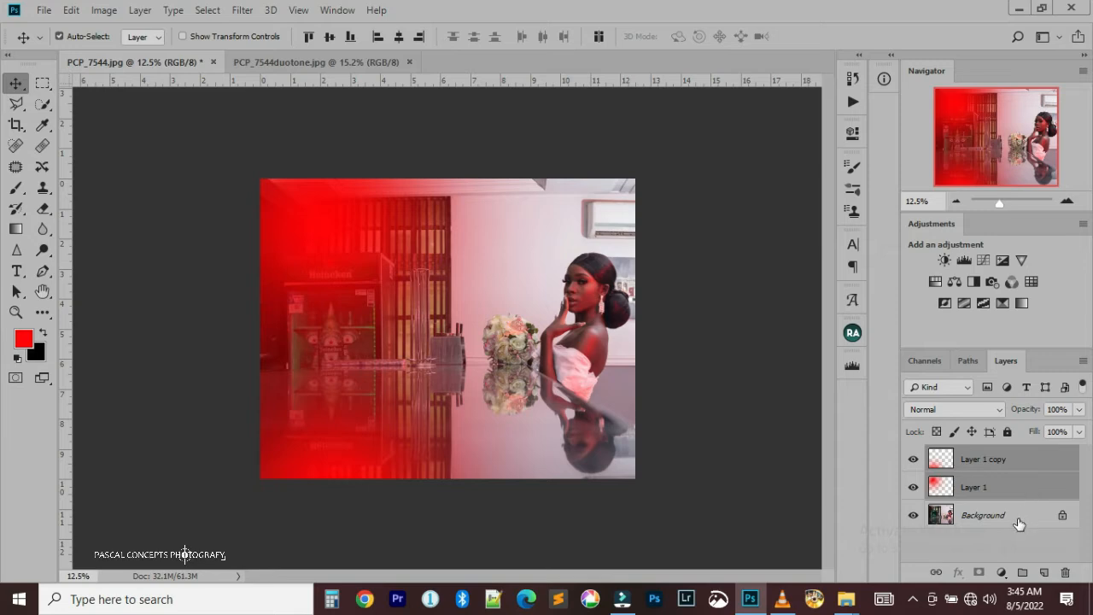
pyautogui.rightClick(1018, 519)
pyautogui.click(1001, 475)
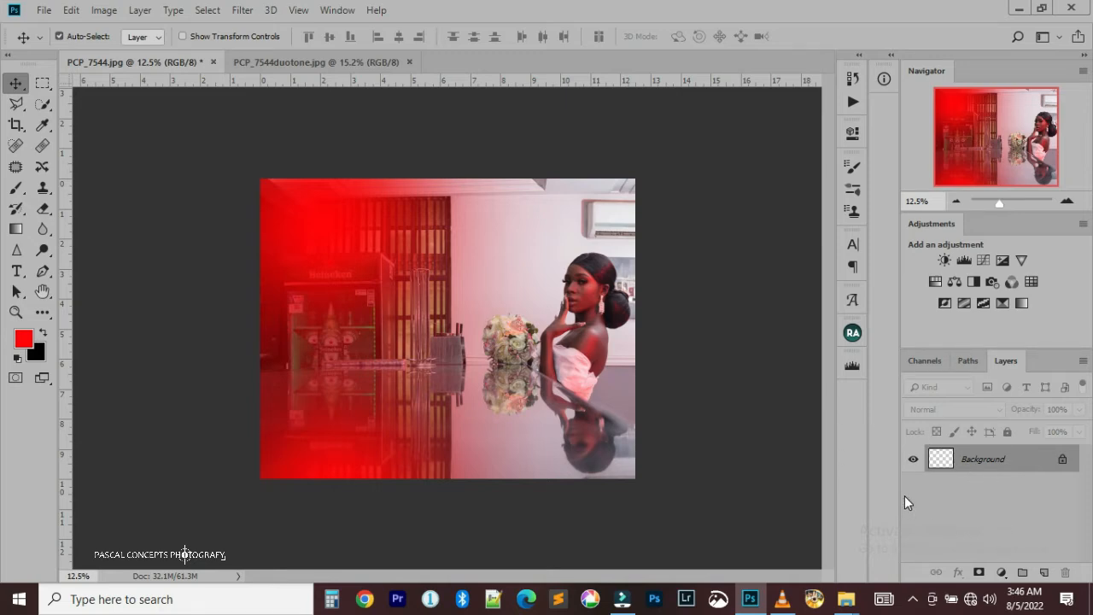
# Step: Examine the Red, Green and Blue channels one by one to compare their tones and contrast
pyautogui.click(933, 362)
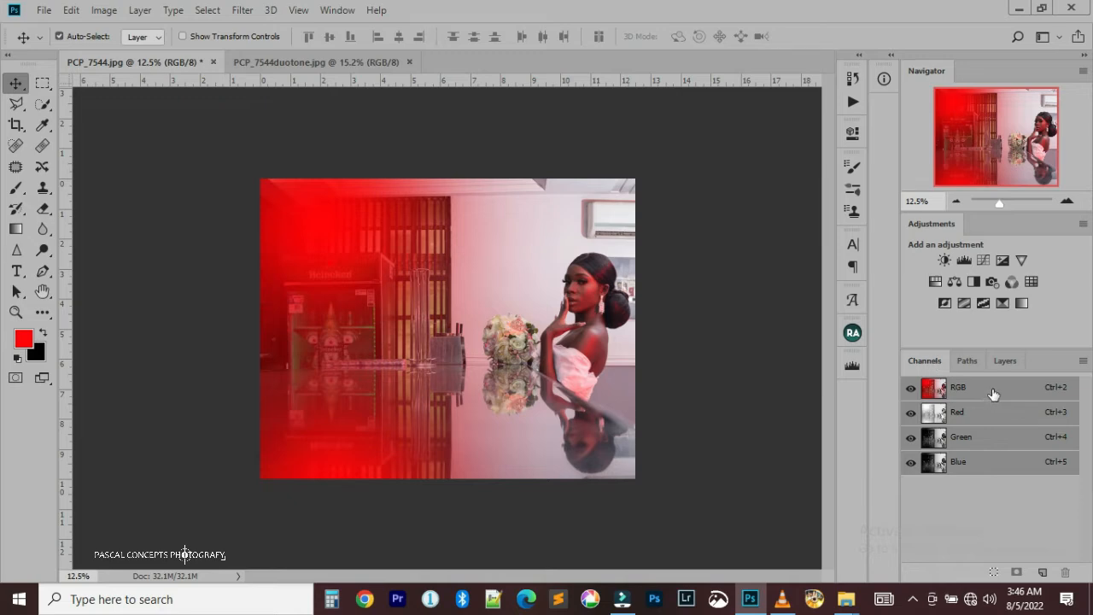
pyautogui.click(990, 417)
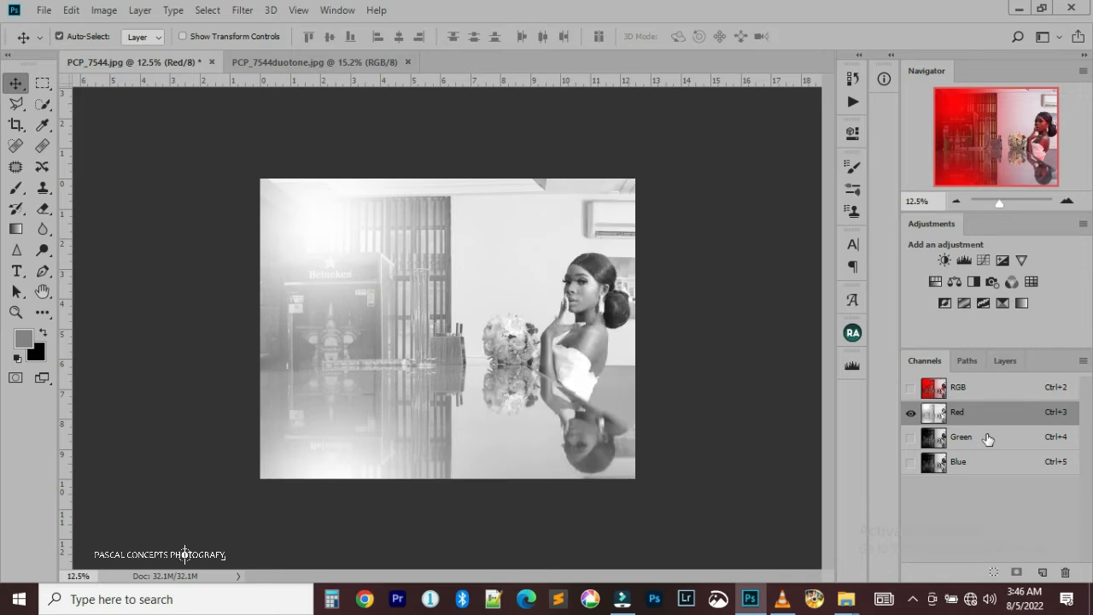
pyautogui.click(988, 439)
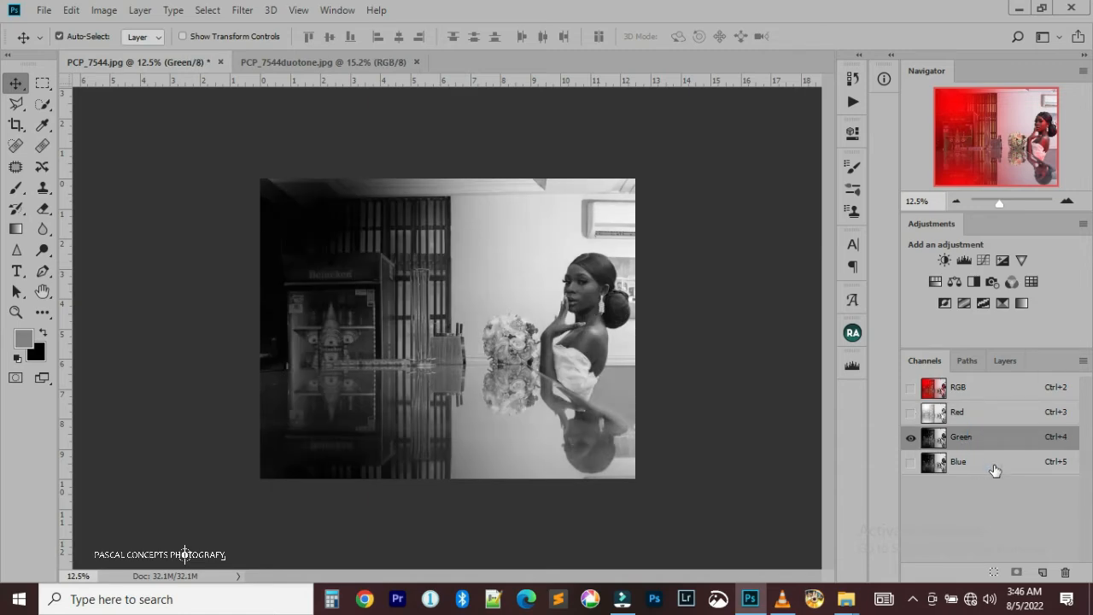
pyautogui.click(993, 467)
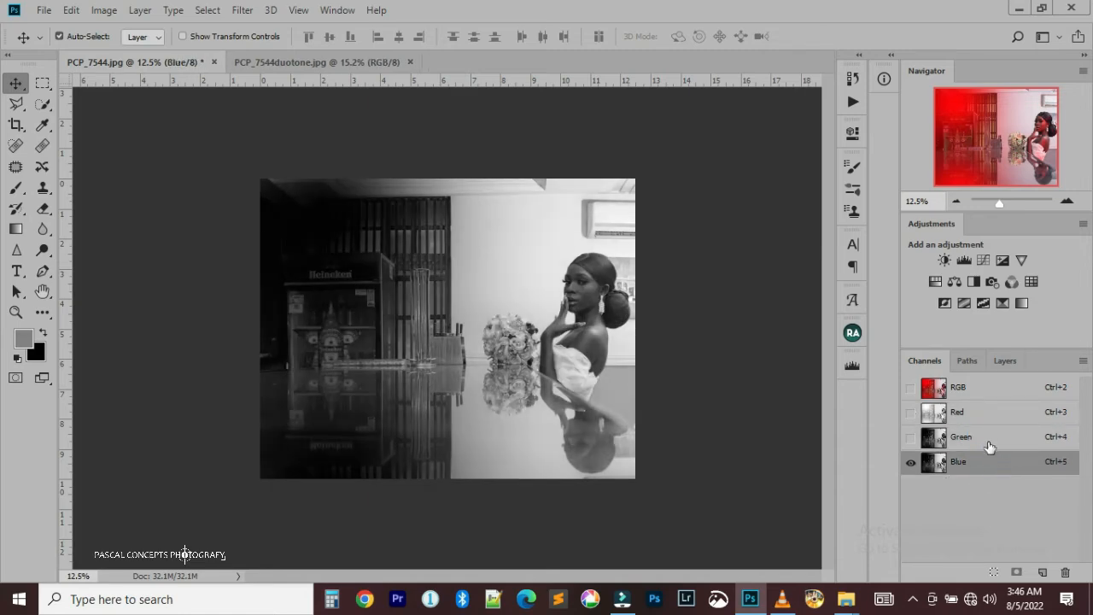
pyautogui.click(988, 440)
pyautogui.click(990, 415)
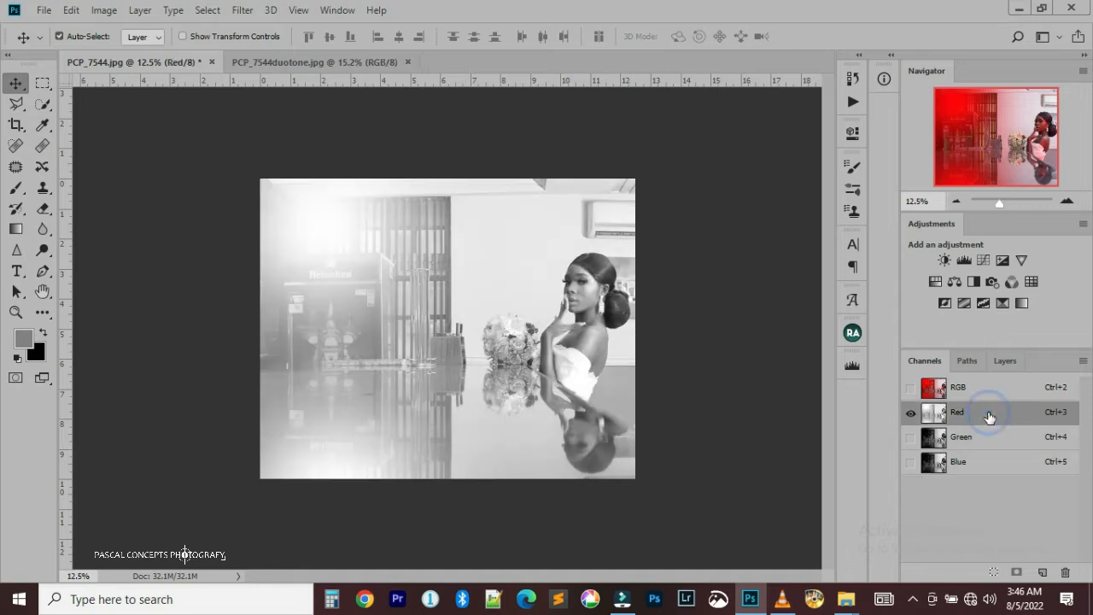
pyautogui.click(987, 437)
pyautogui.click(989, 460)
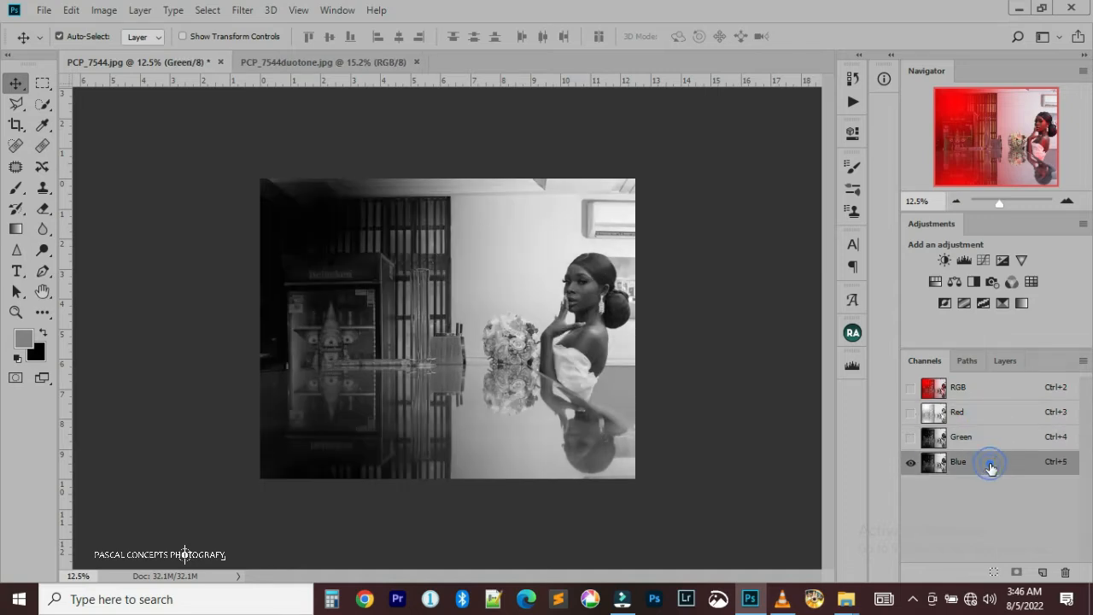
# Step: Isolate the Red channel and load its bright tones as a selection
pyautogui.click(988, 436)
pyautogui.click(993, 417)
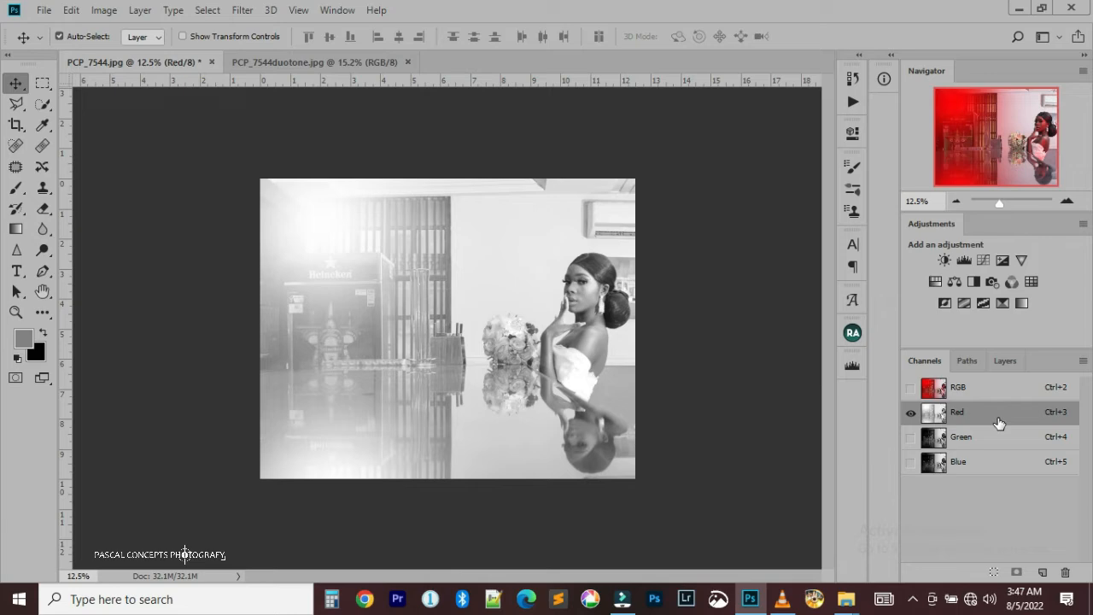
pyautogui.keyDown('ctrl'); pyautogui.click(929, 414); pyautogui.keyUp('ctrl')
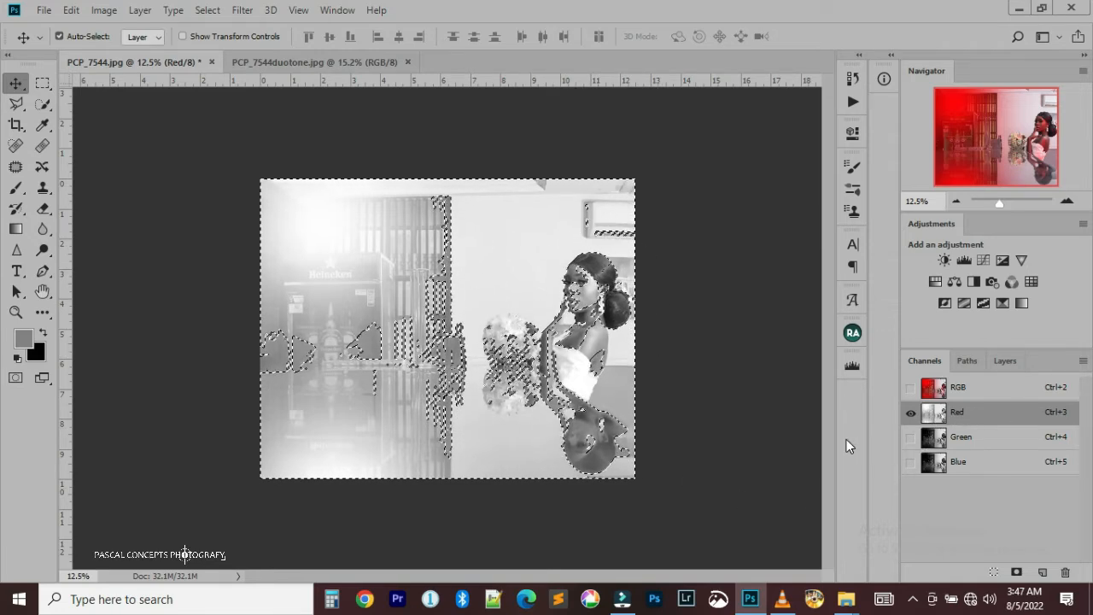
# Step: Add a Solid Color fill layer masked by the red-channel selection and set its colour to bright red fe0802
pyautogui.click(1006, 362)
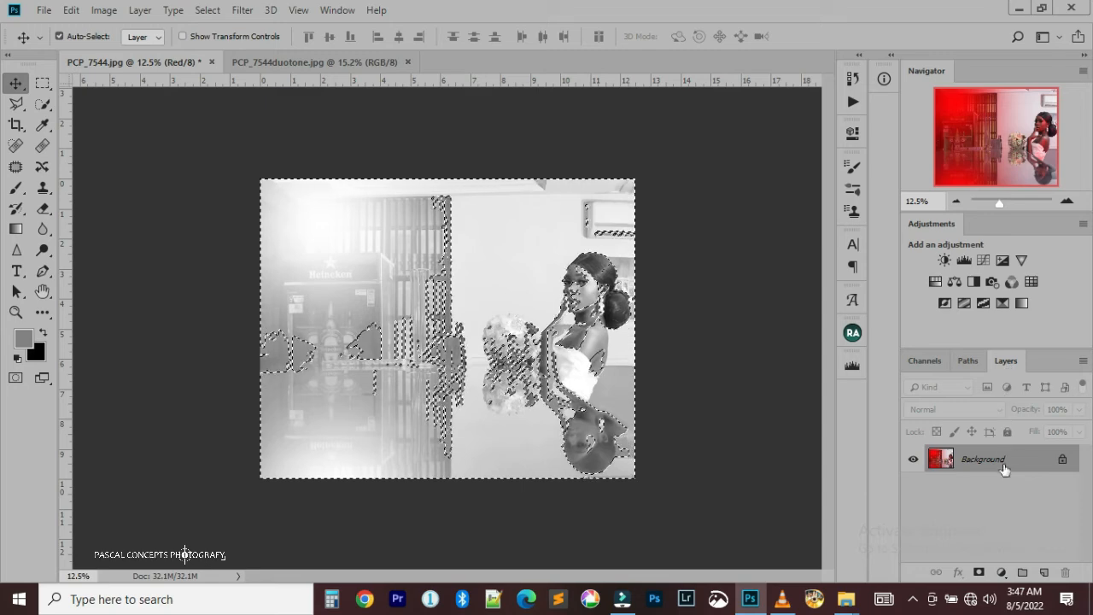
pyautogui.click(1001, 572)
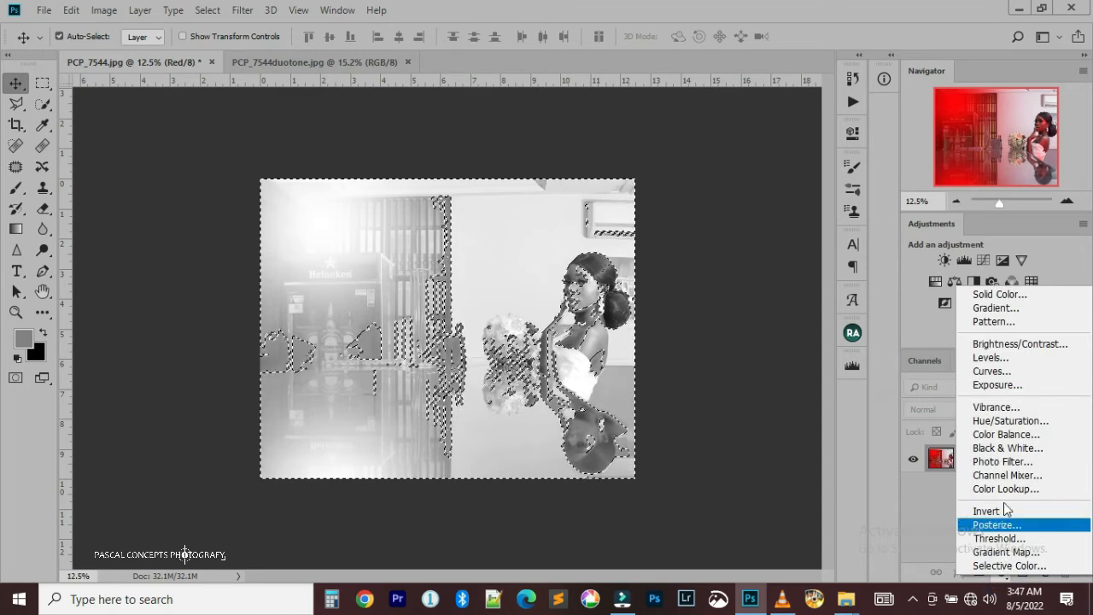
pyautogui.click(1004, 295)
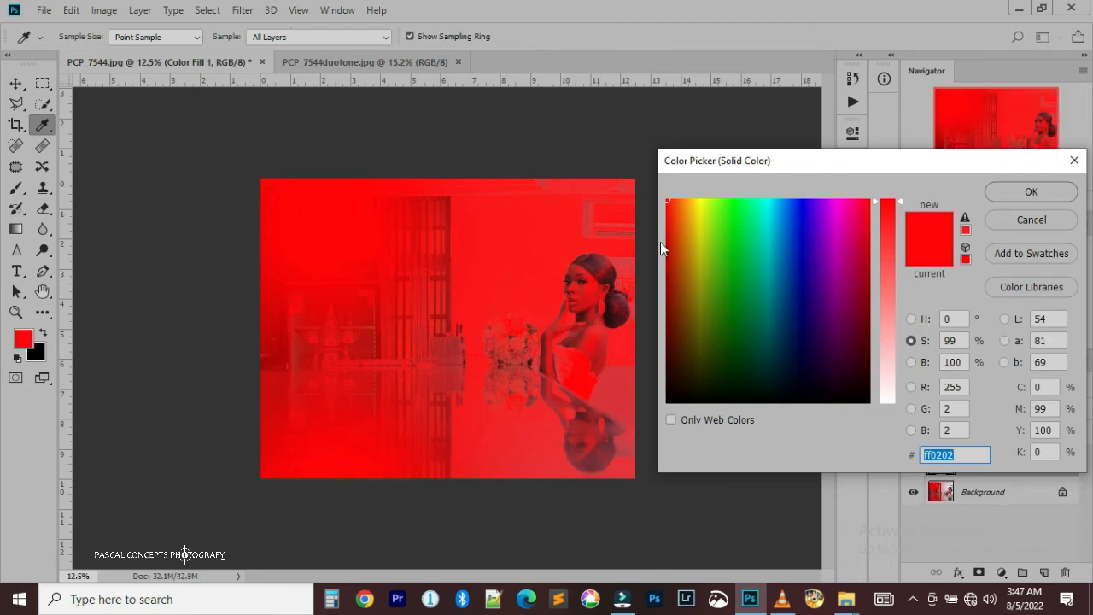
pyautogui.moveTo(667, 227)
pyautogui.mouseDown()
pyautogui.moveTo(736, 225)
pyautogui.moveTo(737, 261)
pyautogui.moveTo(666, 335)
pyautogui.mouseUp()
pyautogui.click(829, 383)
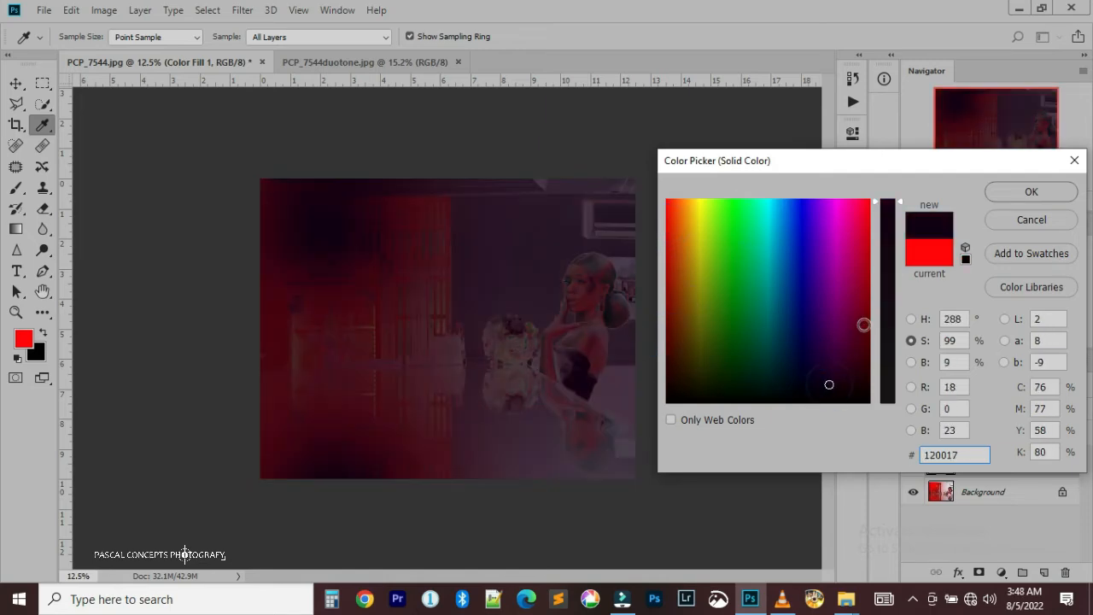
pyautogui.click(863, 325)
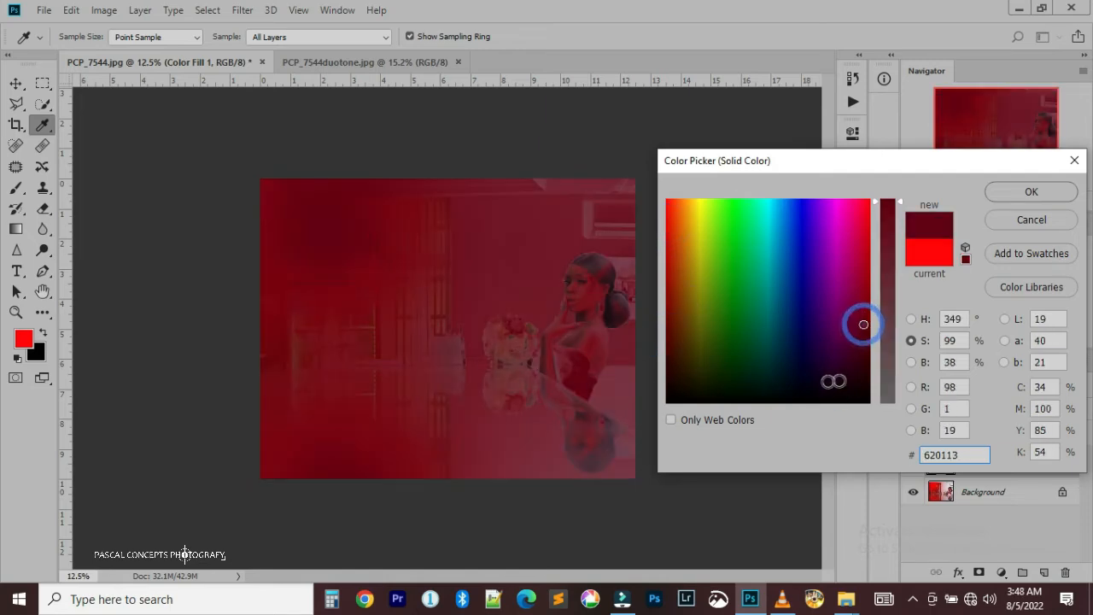
pyautogui.click(667, 200)
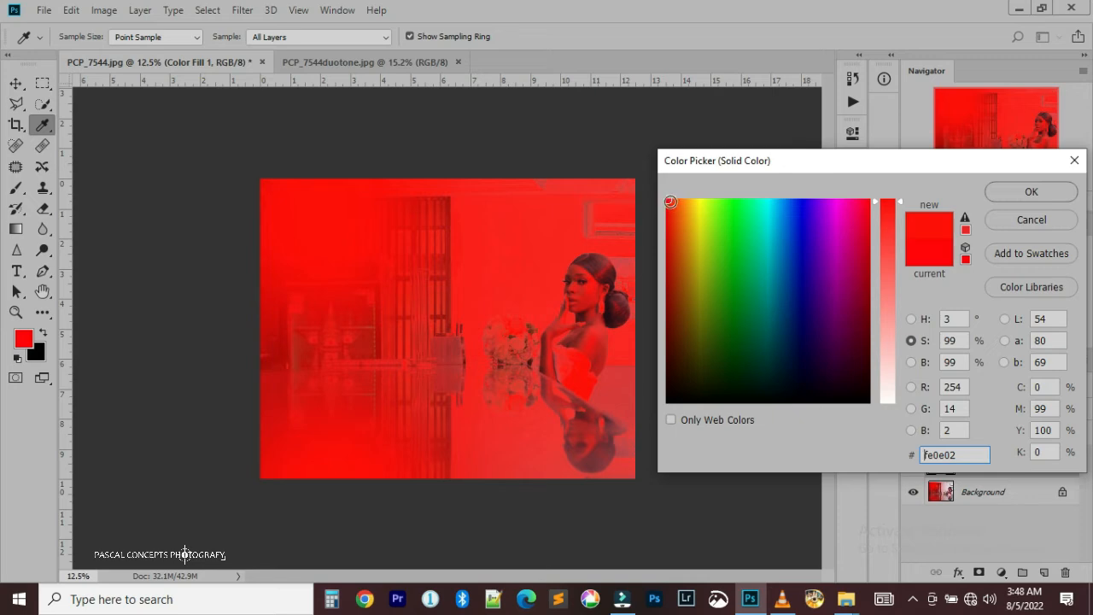
pyautogui.click(667, 200)
pyautogui.click(1009, 192)
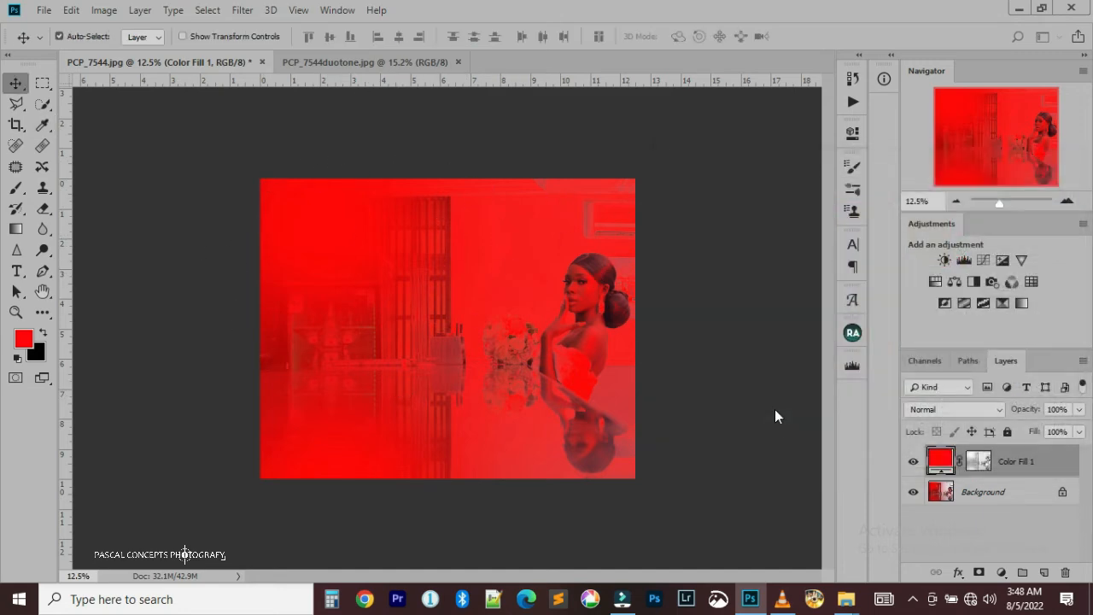
# Step: Add a second Solid Color fill layer directly above the Background and set its colour to dark red 5e0501
pyautogui.click(1011, 498)
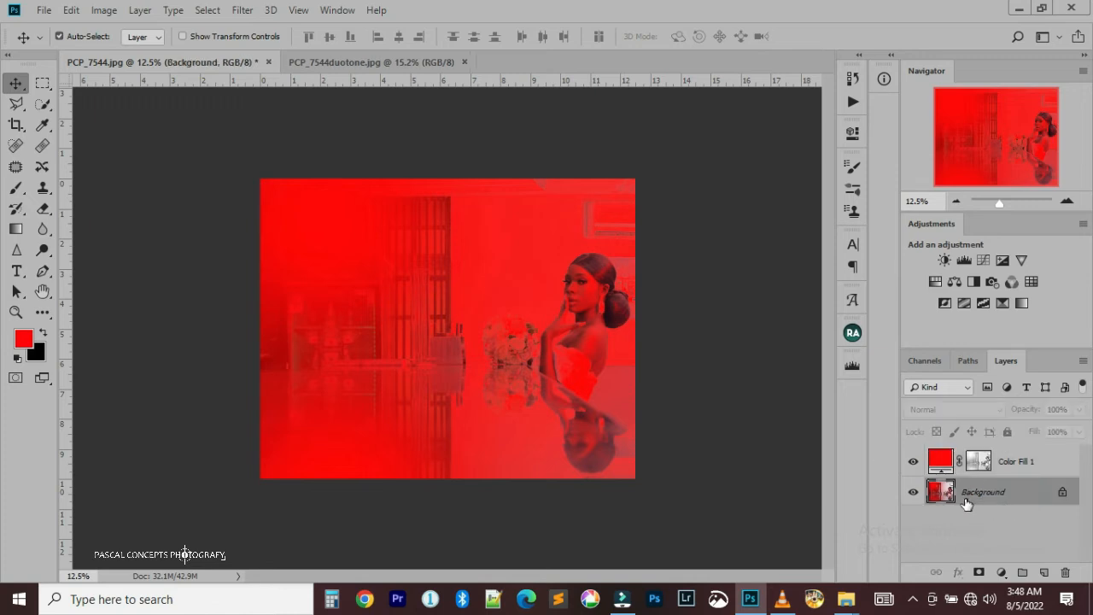
pyautogui.click(1003, 573)
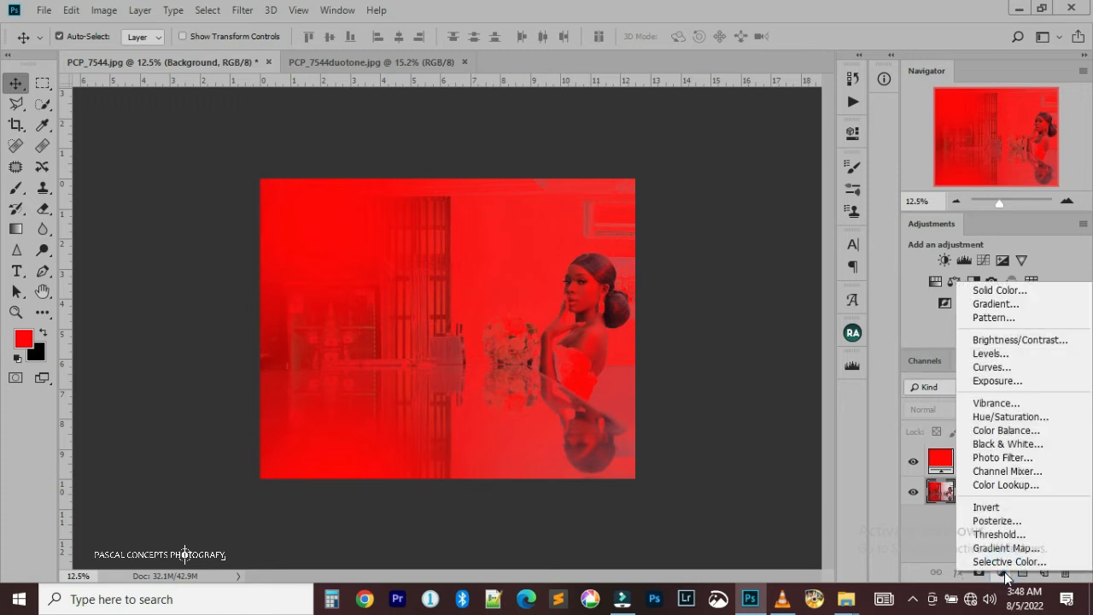
pyautogui.click(1025, 292)
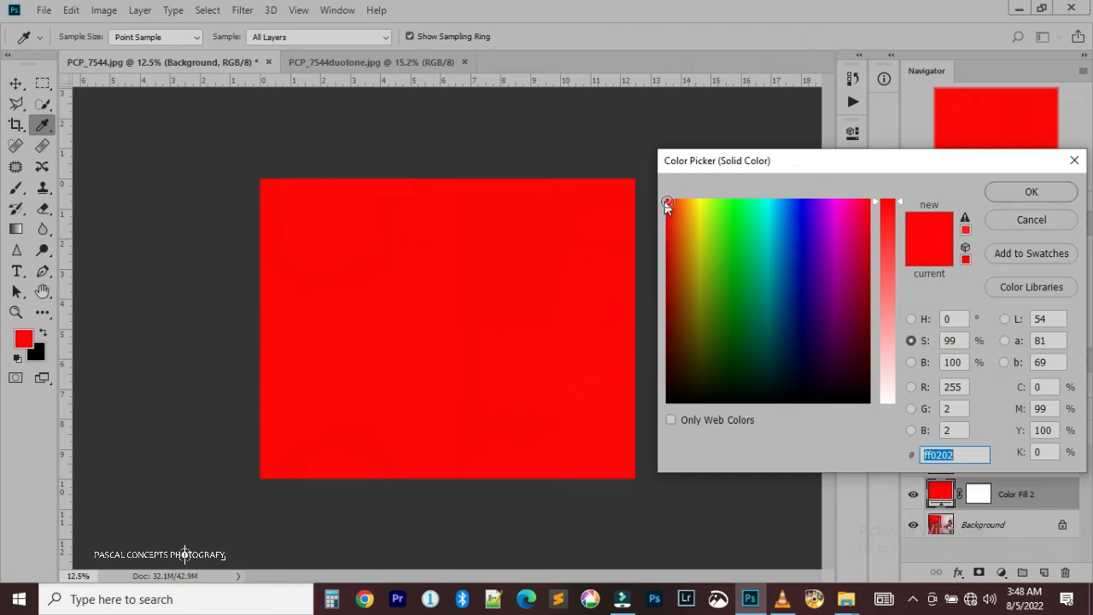
pyautogui.click(866, 362)
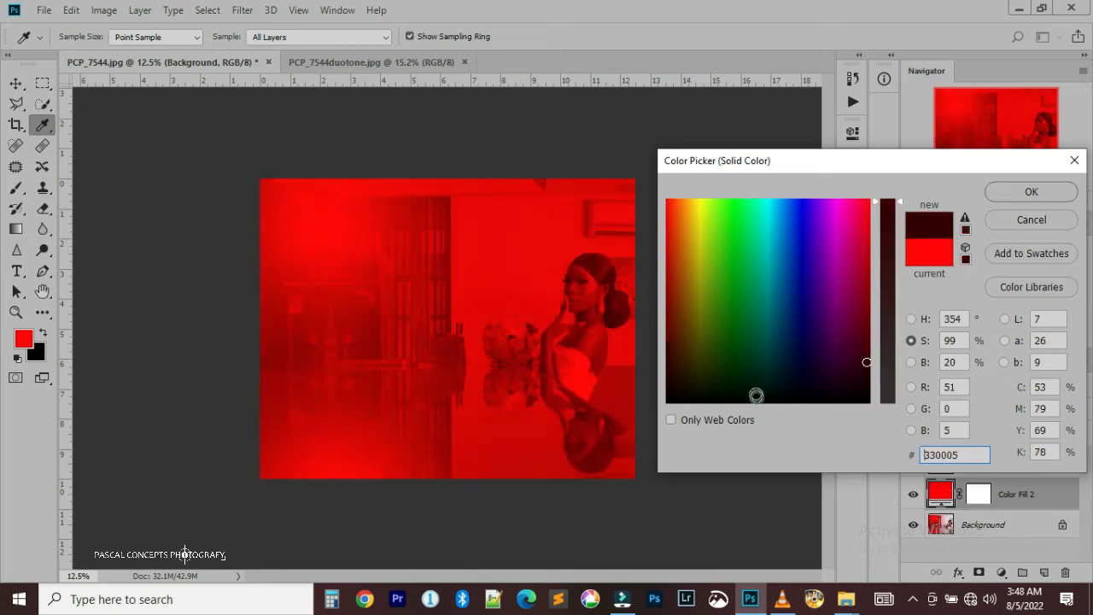
pyautogui.click(756, 400)
pyautogui.click(674, 357)
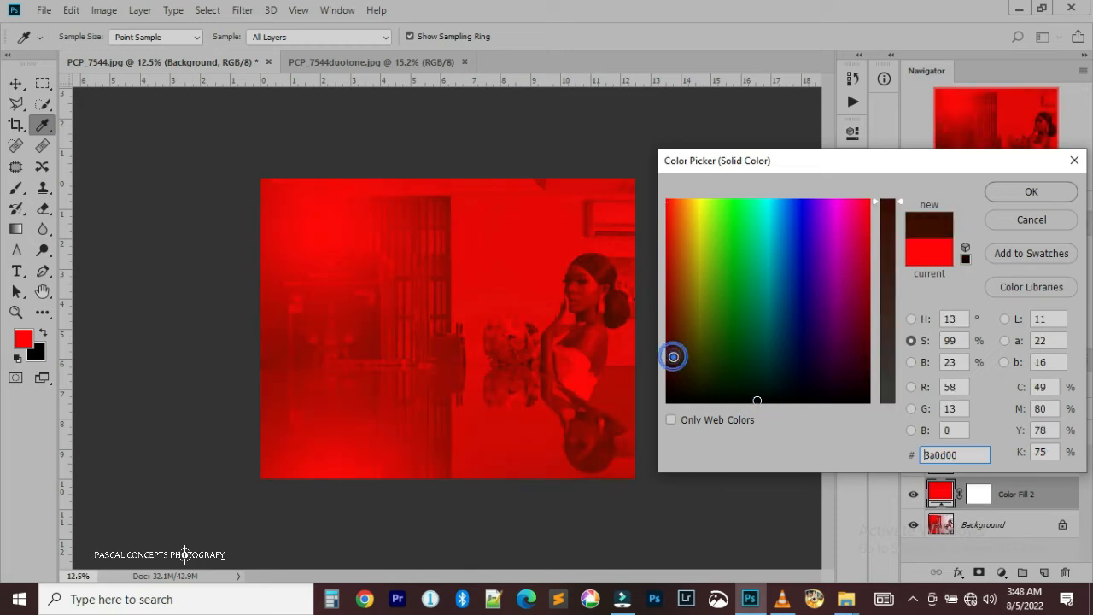
pyautogui.click(667, 290)
pyautogui.moveTo(667, 290); pyautogui.dragTo(669, 400)
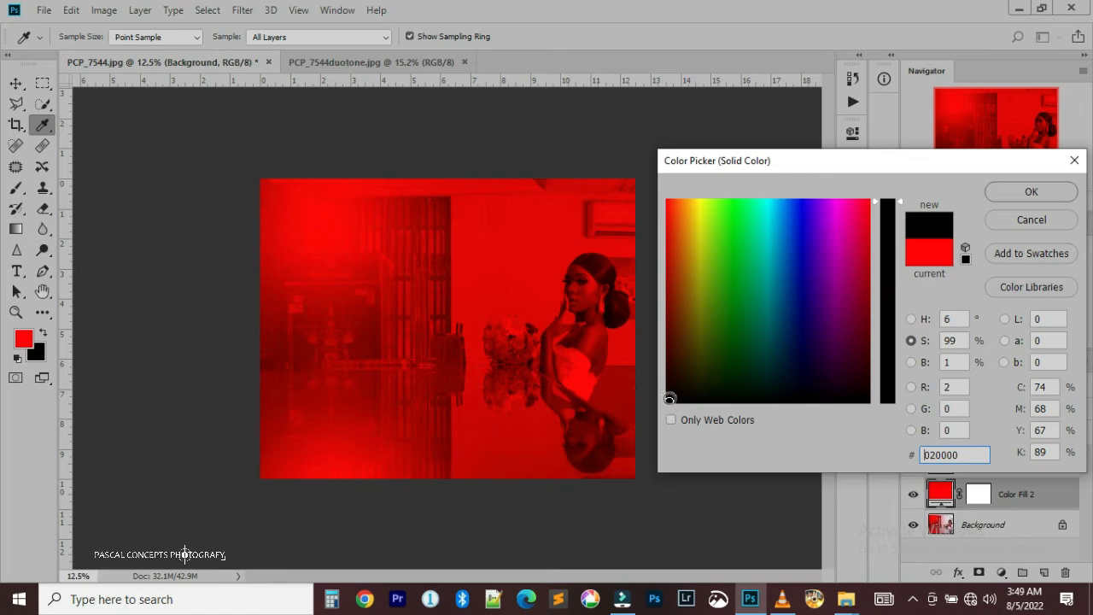
pyautogui.moveTo(667, 399)
pyautogui.mouseDown()
pyautogui.moveTo(666, 302)
pyautogui.moveTo(668, 339)
pyautogui.moveTo(705, 339)
pyautogui.mouseUp()
pyautogui.click(666, 338)
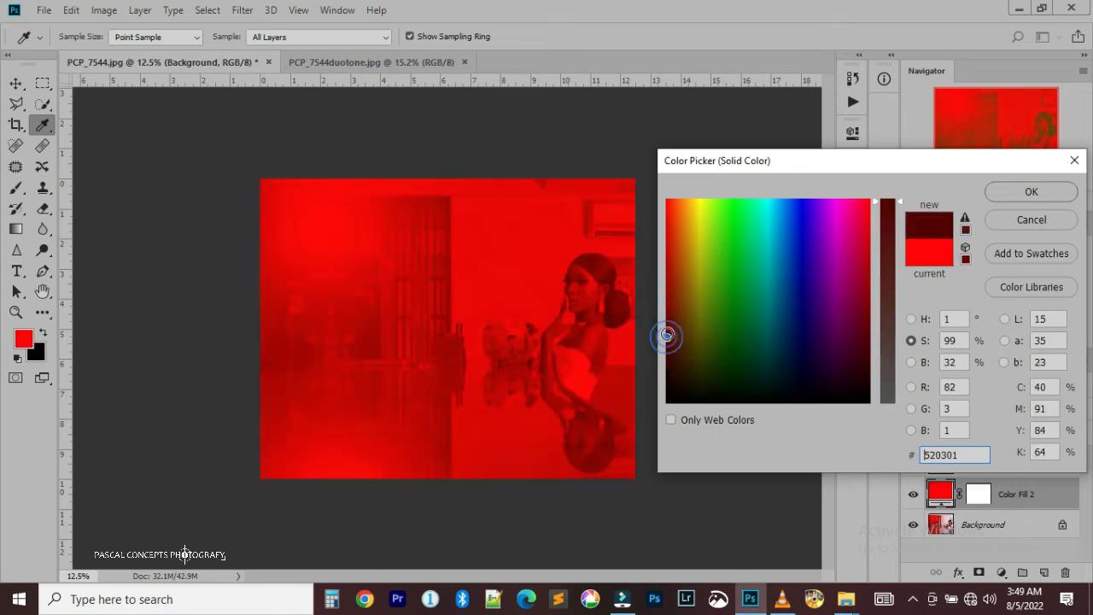
pyautogui.click(668, 328)
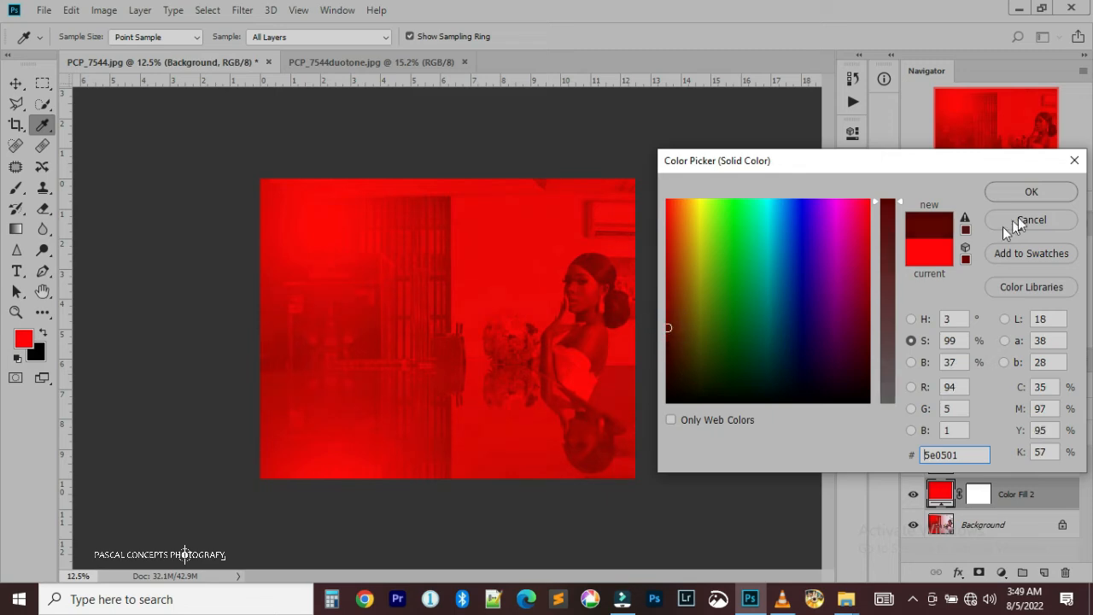
pyautogui.click(1016, 190)
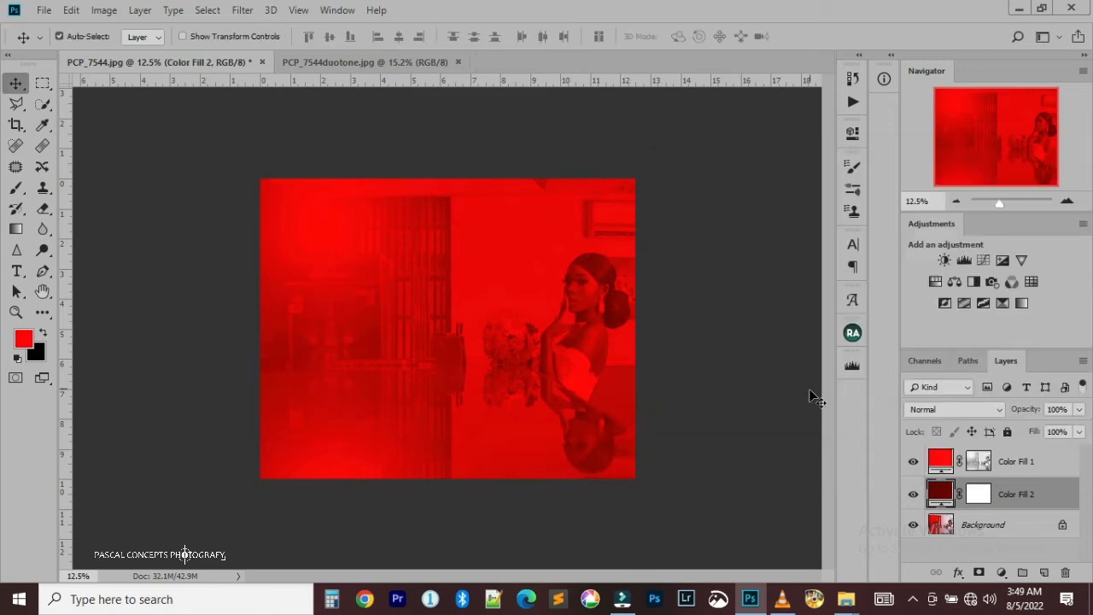
# Step: Change the masked upper fill layer, Color Fill 1, to lime green 9ef802 after trying other hues
pyautogui.scroll(2, 483, 330)
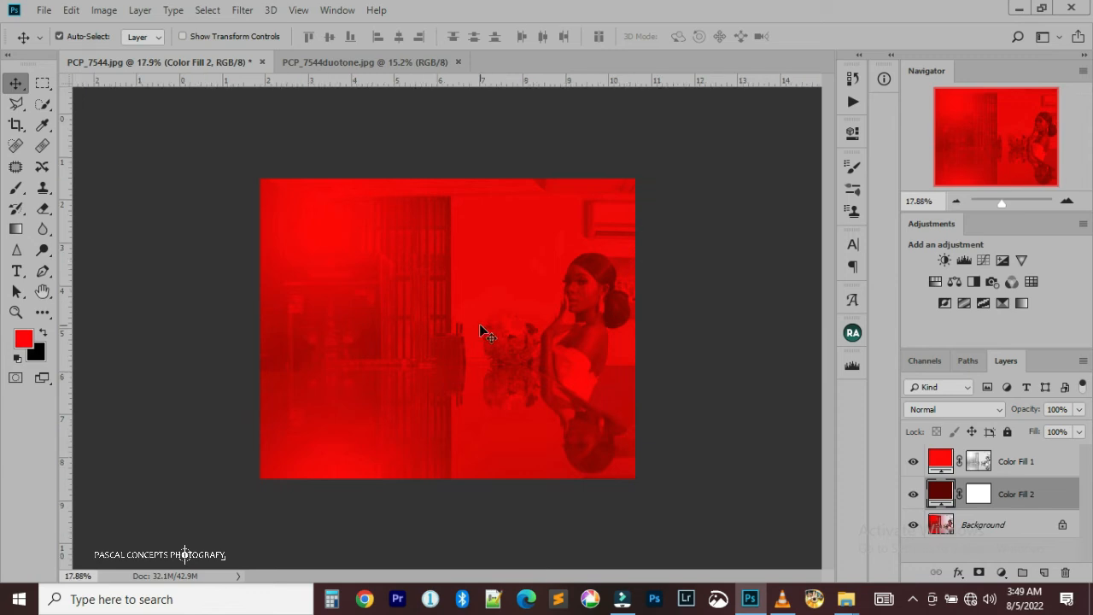
pyautogui.scroll(2, 481, 330)
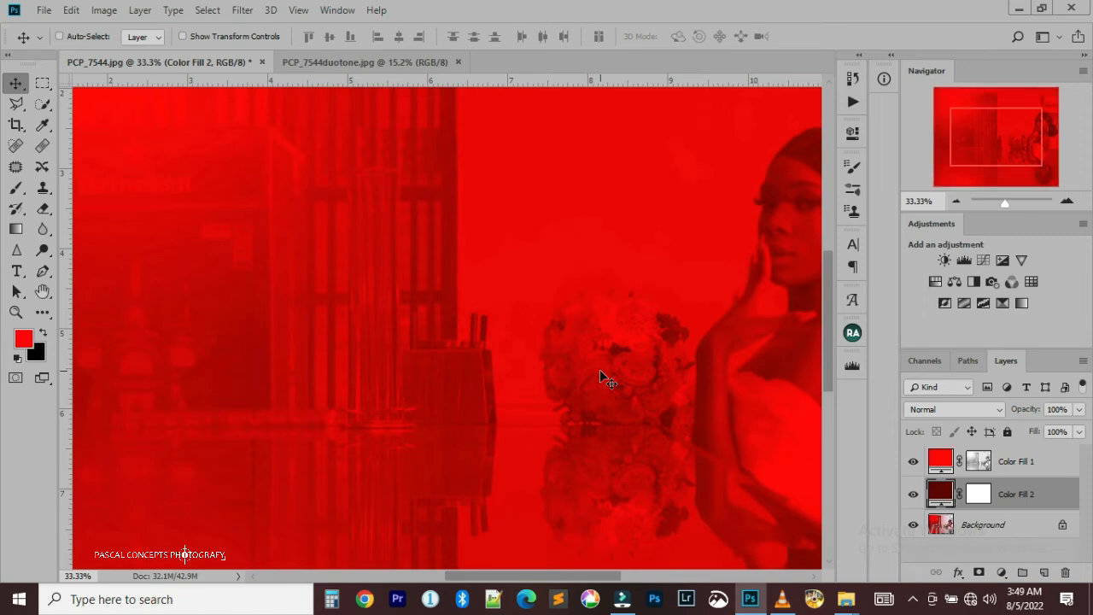
pyautogui.hotkey('ctrl', '-')
pyautogui.hotkey('ctrl', '-')
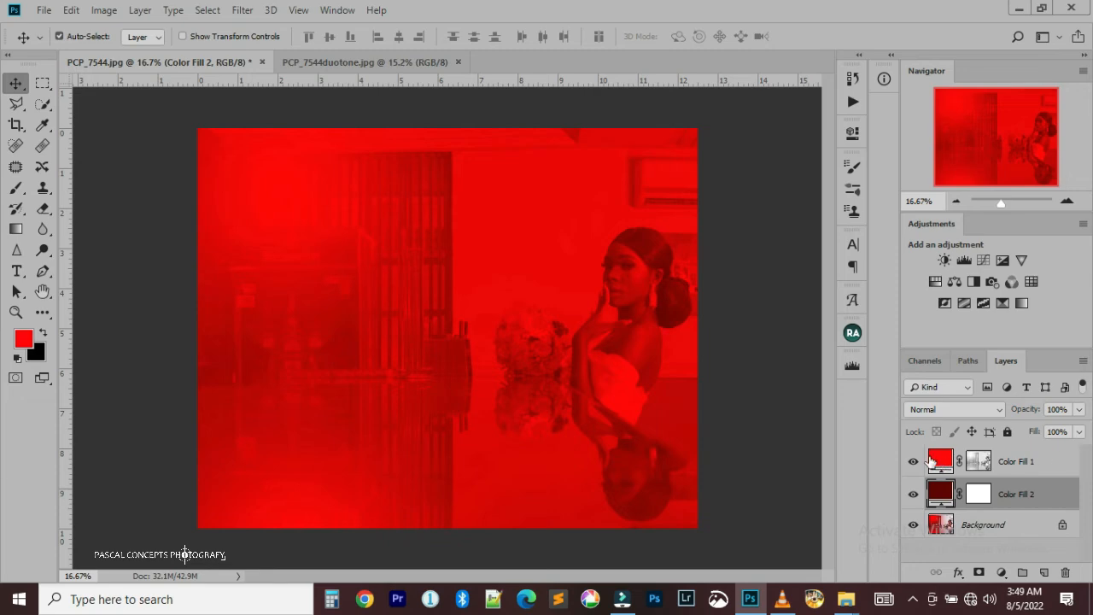
pyautogui.click(941, 463)
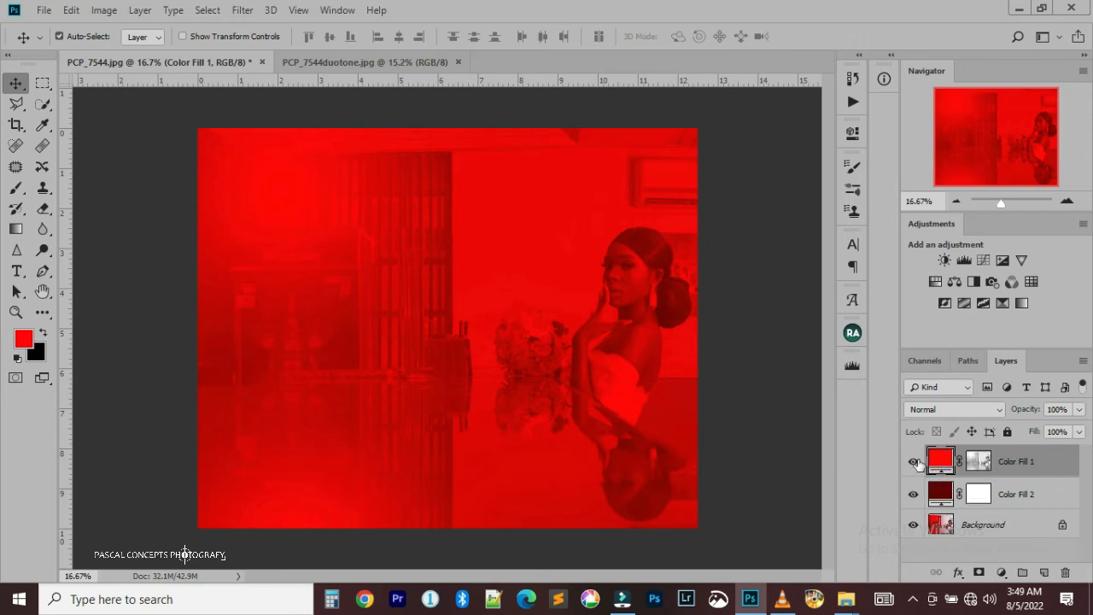
pyautogui.doubleClick(940, 462)
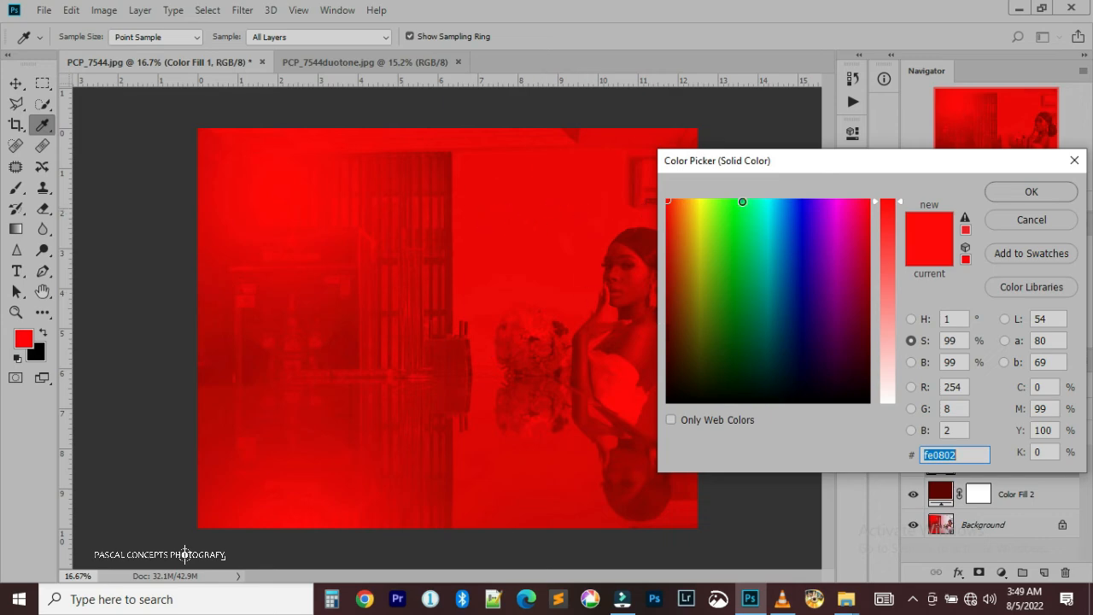
pyautogui.click(742, 202)
pyautogui.click(797, 201)
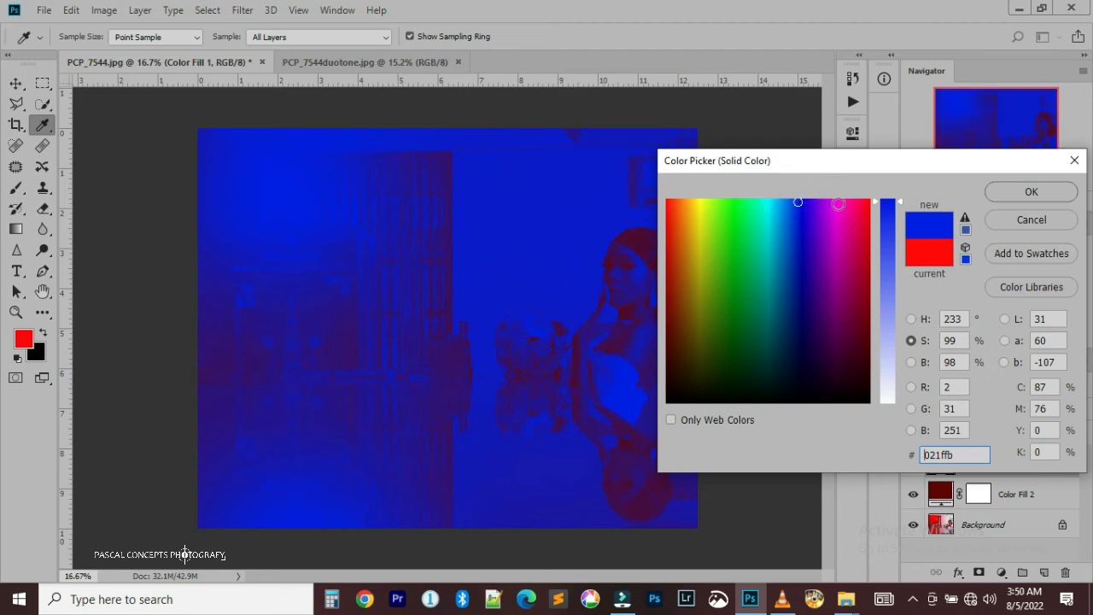
pyautogui.click(735, 204)
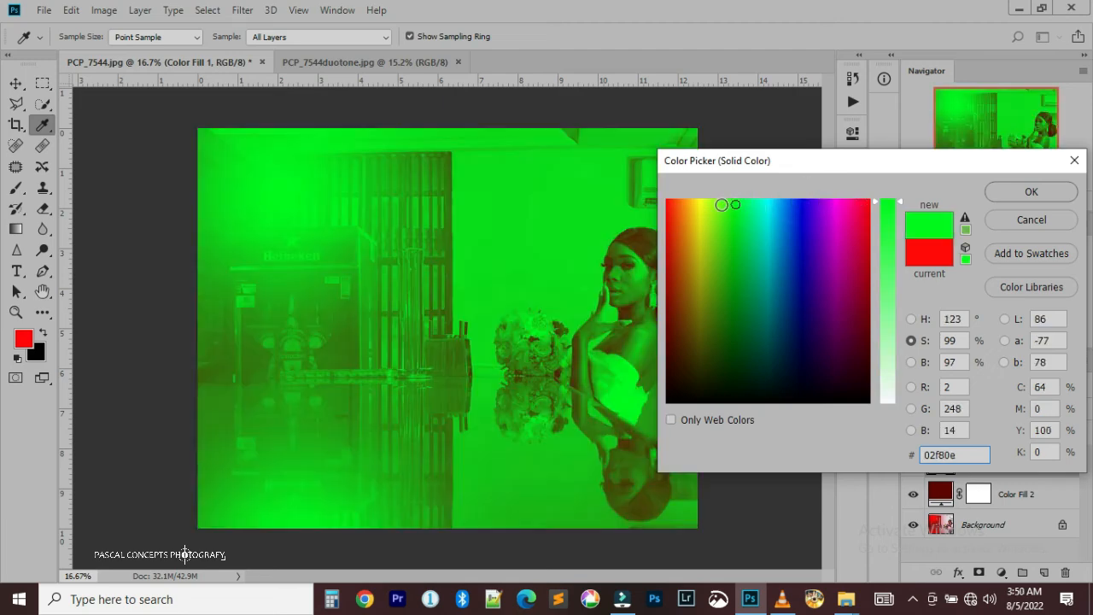
pyautogui.click(722, 205)
pyautogui.click(712, 204)
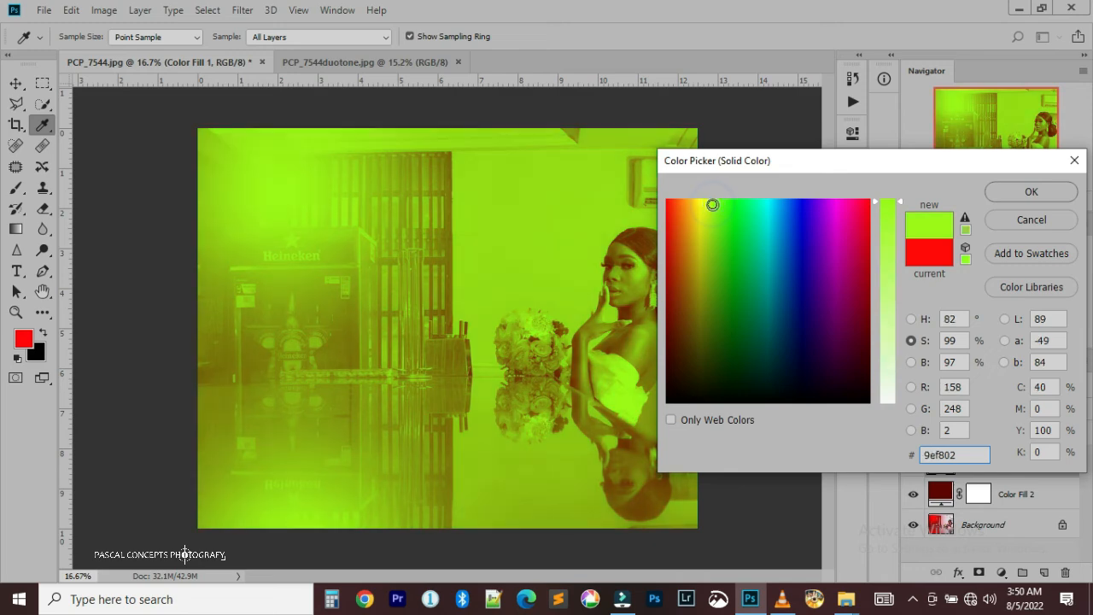
pyautogui.click(999, 192)
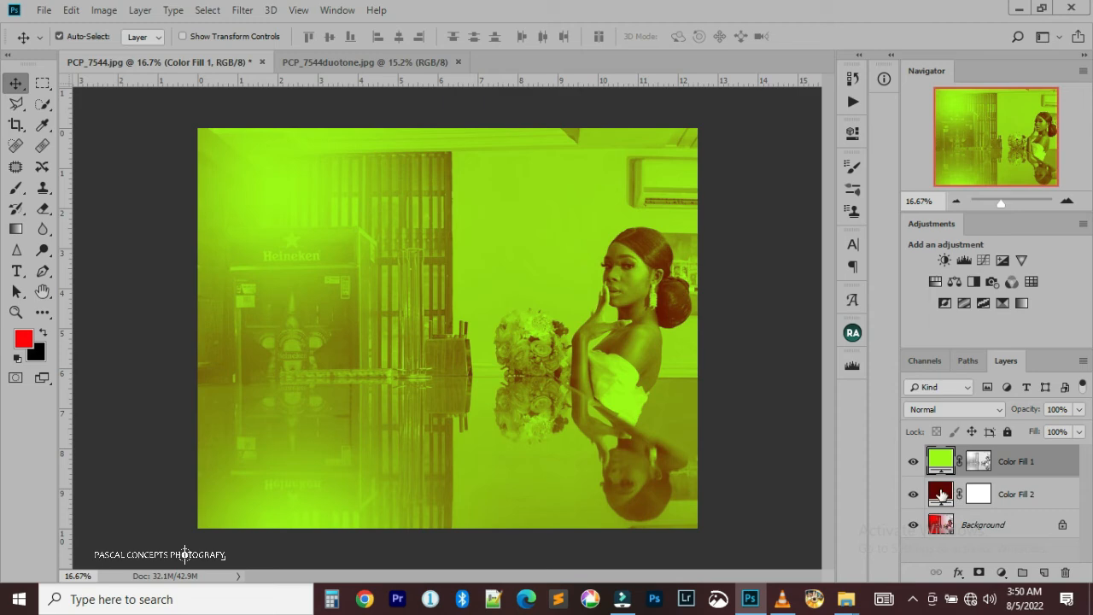
# Step: Change the lower fill layer, Color Fill 2, to a very dark green for the duotone's shadows
pyautogui.doubleClick(940, 494)
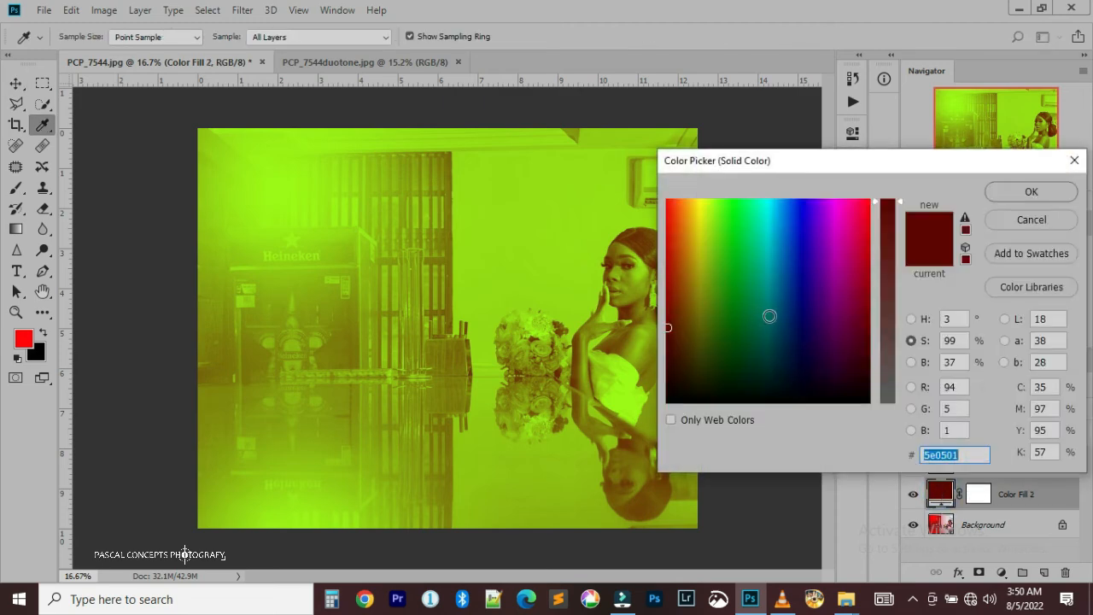
pyautogui.click(729, 325)
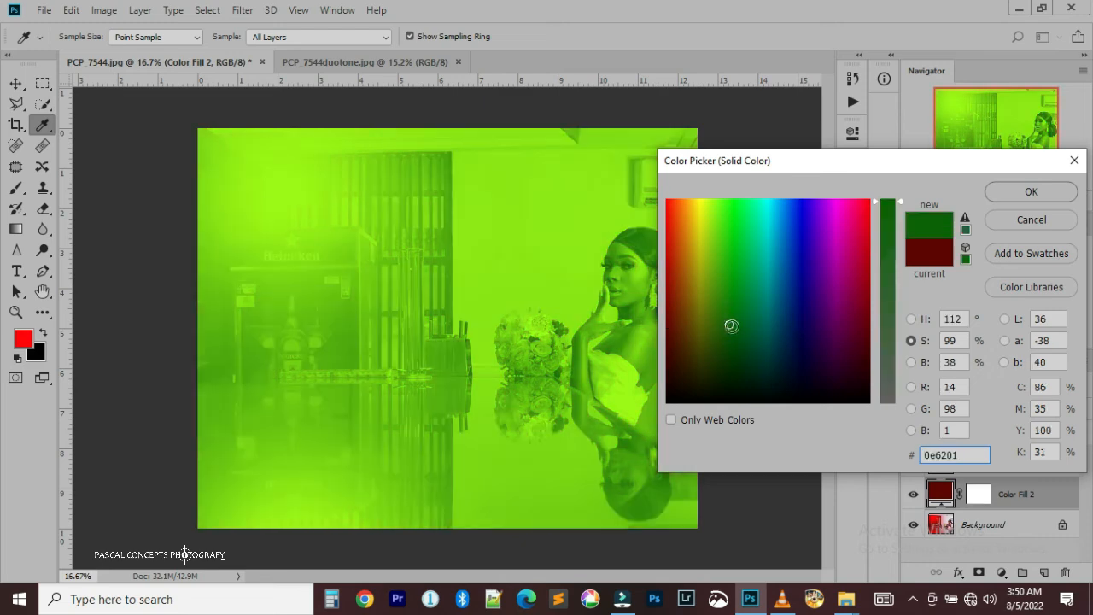
pyautogui.click(723, 349)
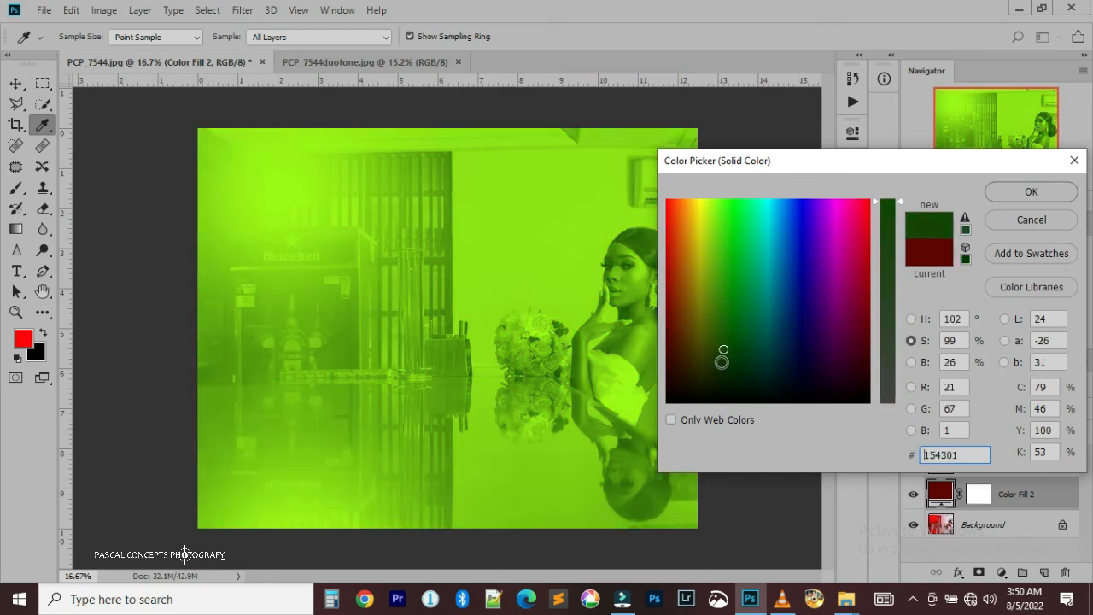
pyautogui.click(721, 362)
pyautogui.click(1018, 194)
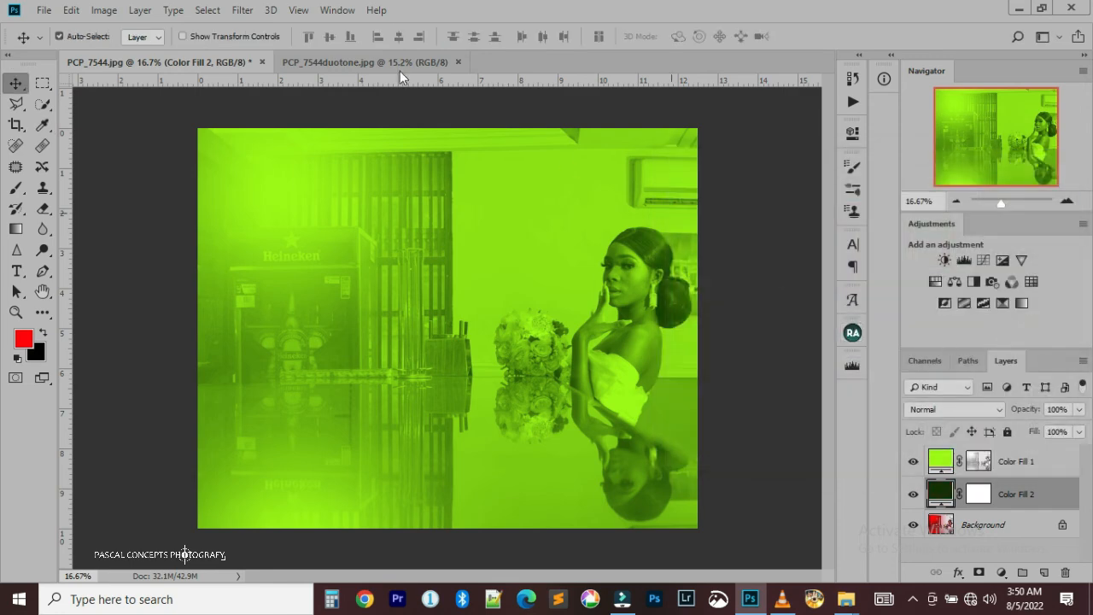
# Step: Compare the green duotone with the PCP_7544duotone.jpg reference and the photo's original history state, returning to the latest state
pyautogui.click(366, 65)
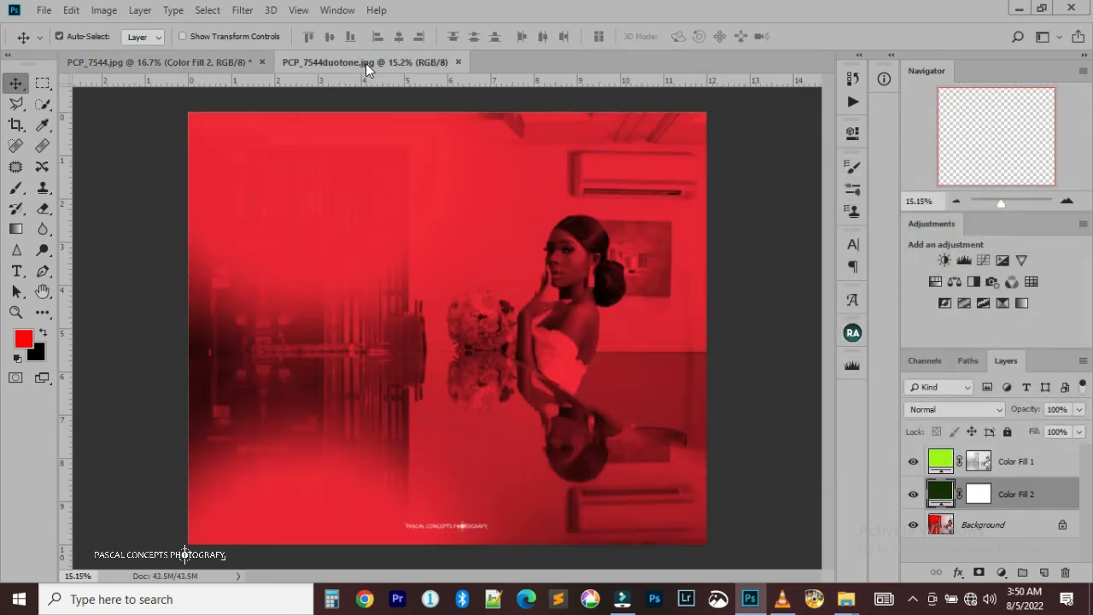
pyautogui.click(218, 63)
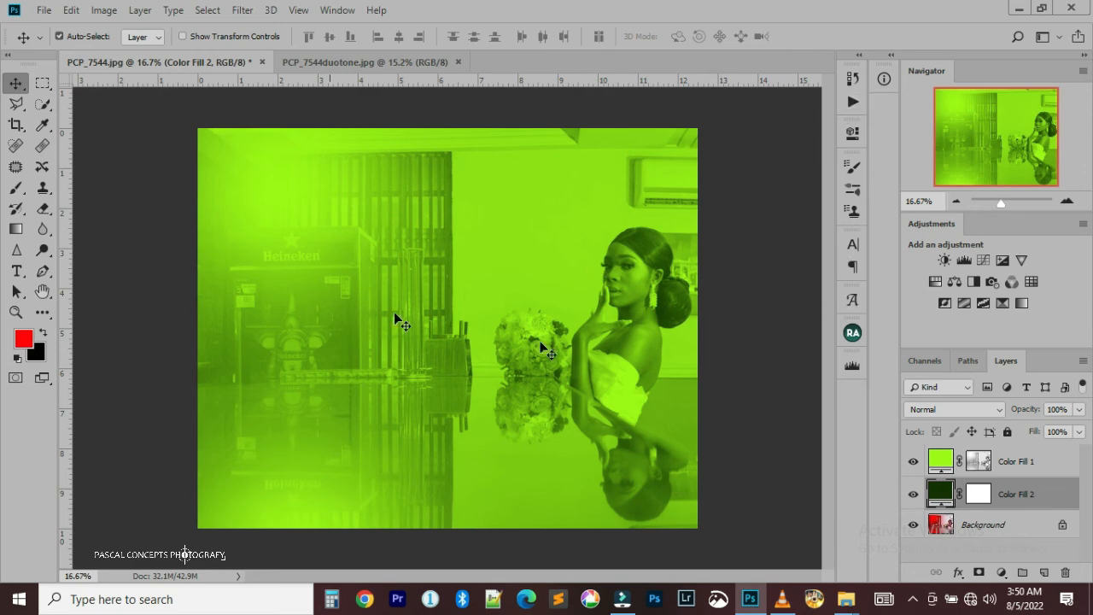
pyautogui.click(853, 78)
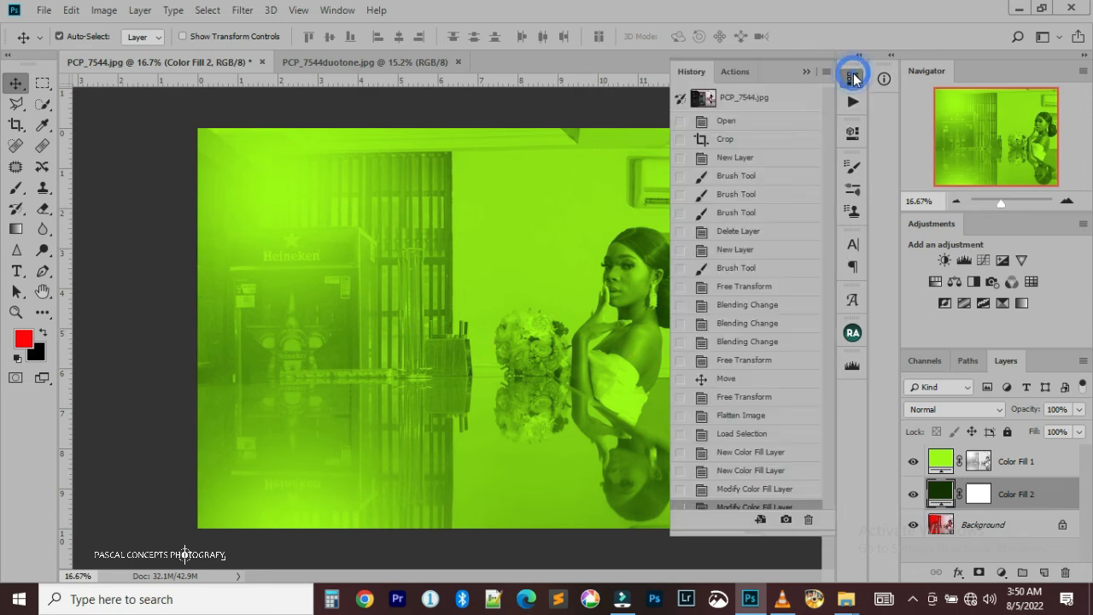
pyautogui.click(789, 100)
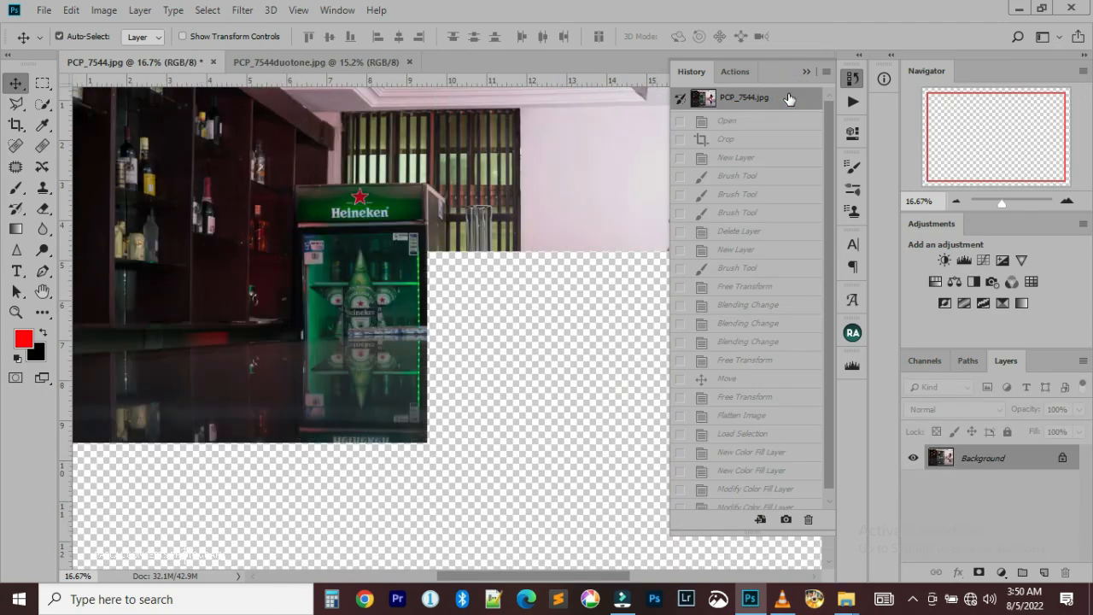
pyautogui.hotkey('ctrl', '-')
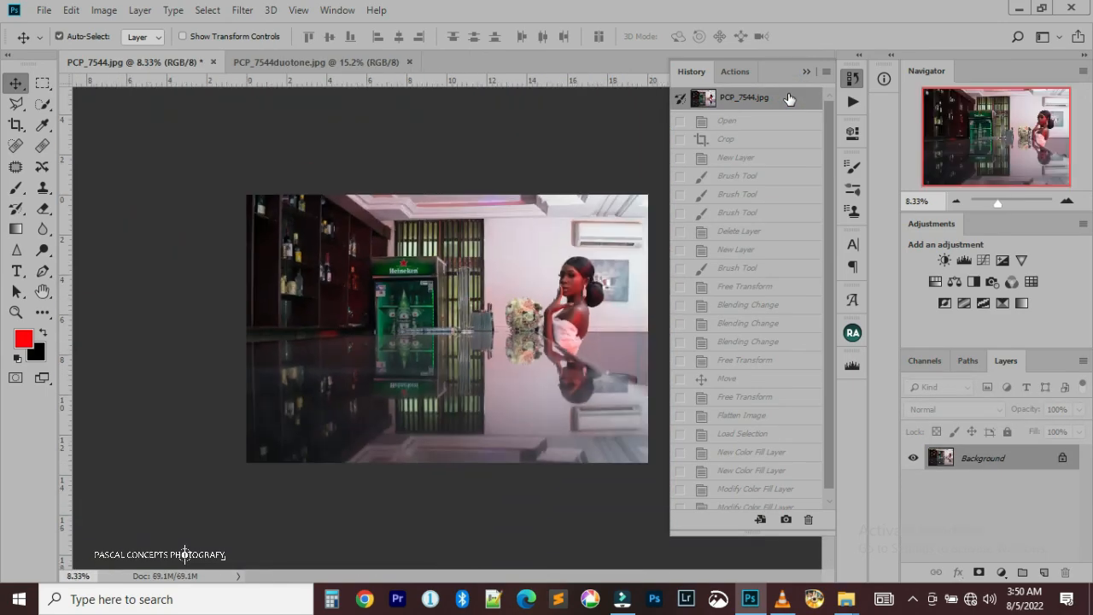
pyautogui.scroll(-1, 826, 272)
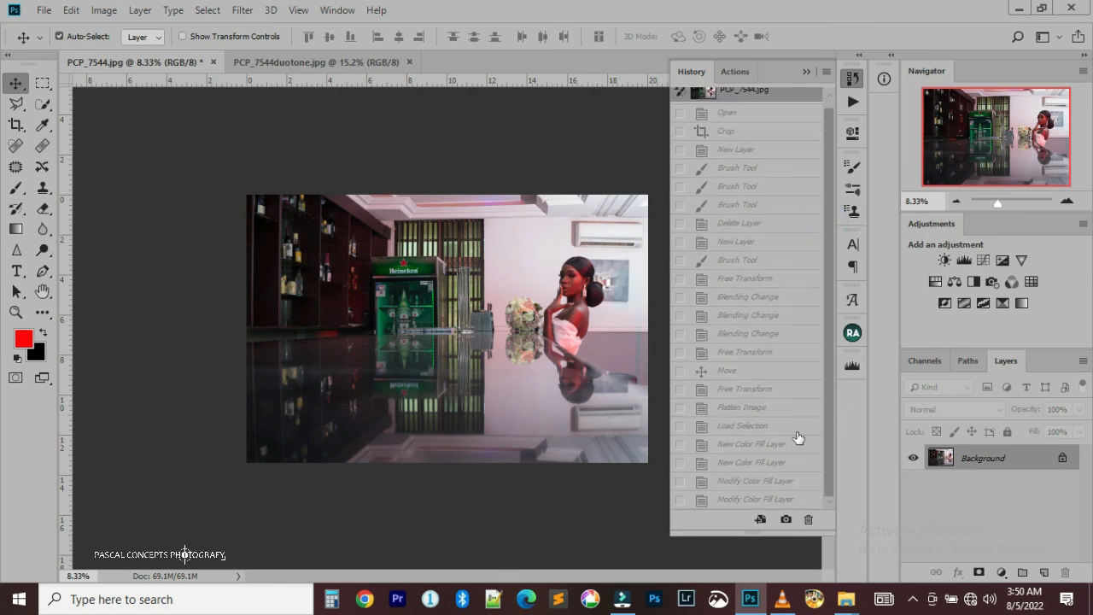
pyautogui.click(757, 500)
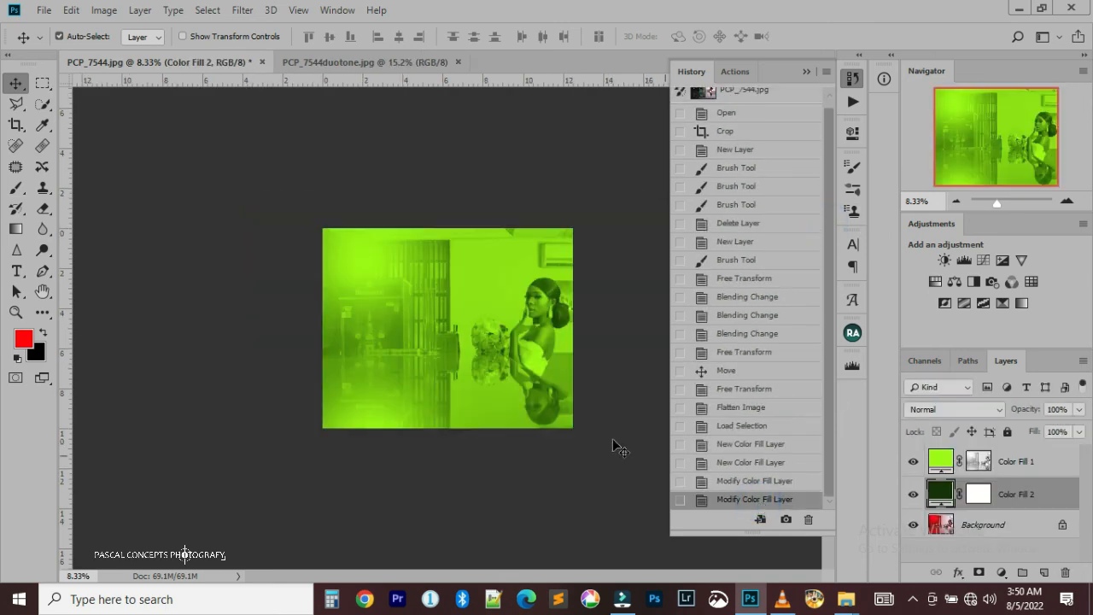
pyautogui.scroll(3, 435, 344)
pyautogui.scroll(1, 503, 339)
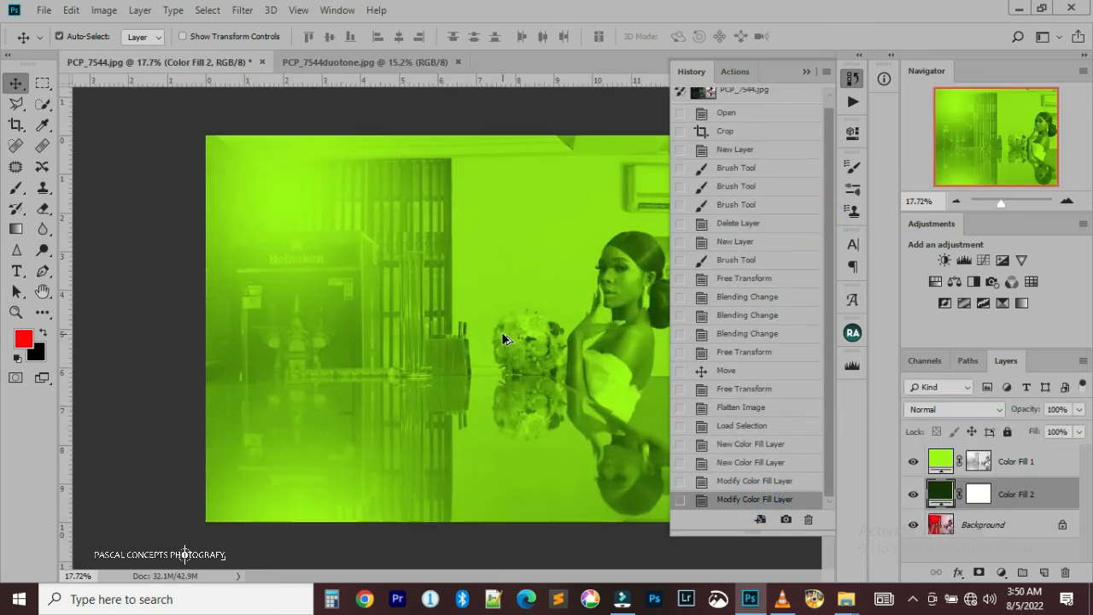
pyautogui.scroll(-2, 503, 339)
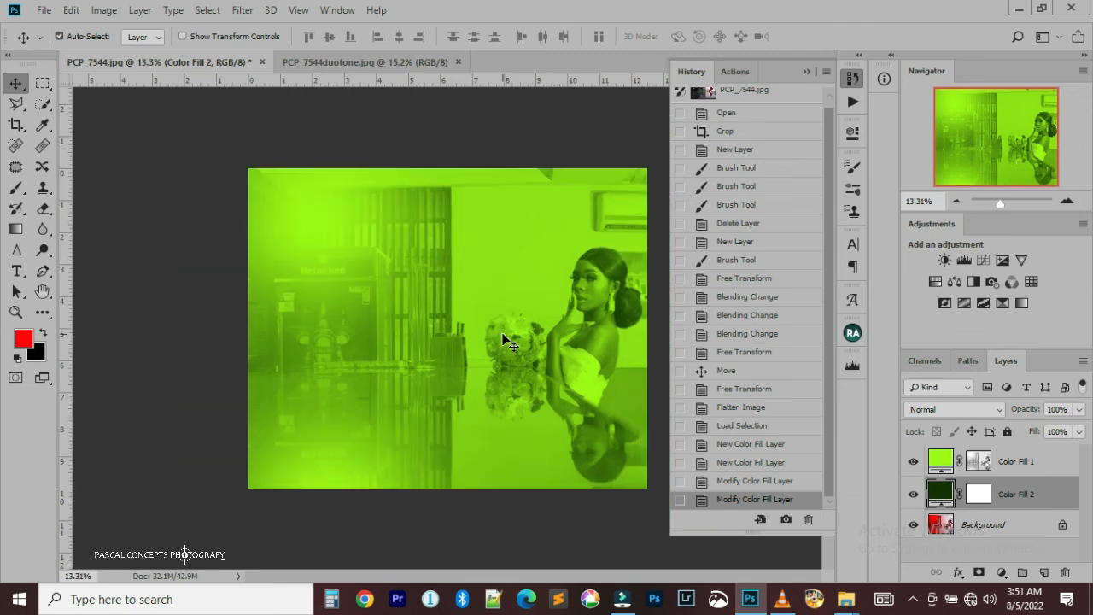